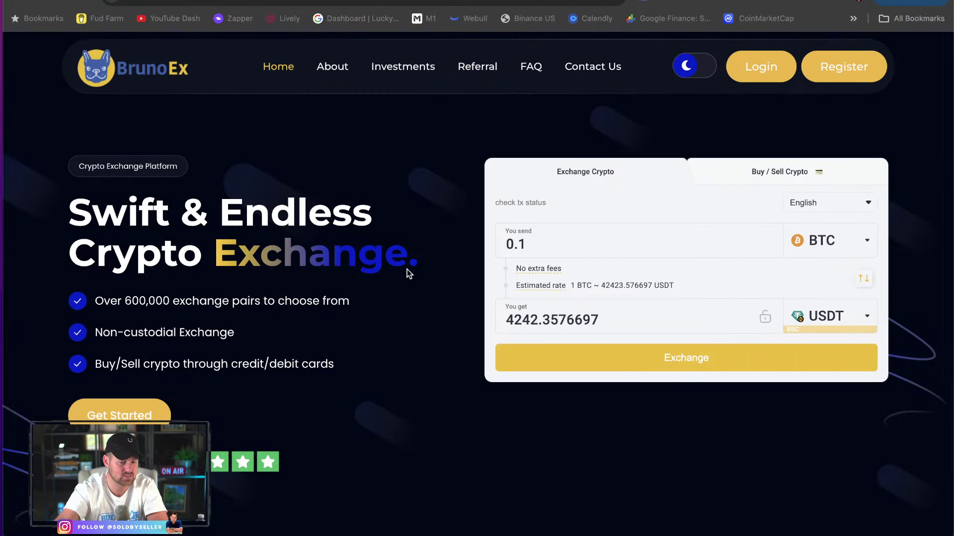
Step: Scroll the plans list down to the Prestige, Corporate and USD 1000 Plan - Trial cards
scroll(422, 297, "down", 10)
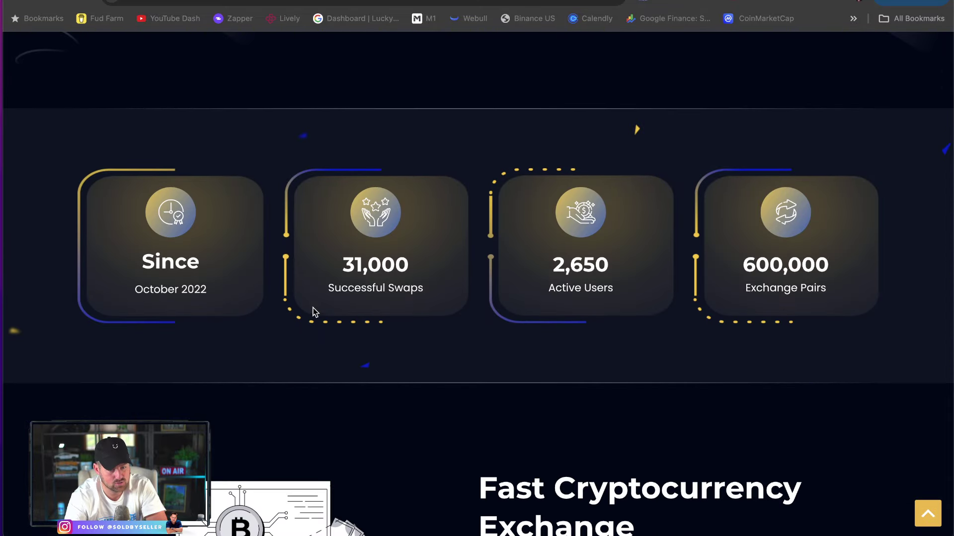
scroll(362, 315, "up", 10)
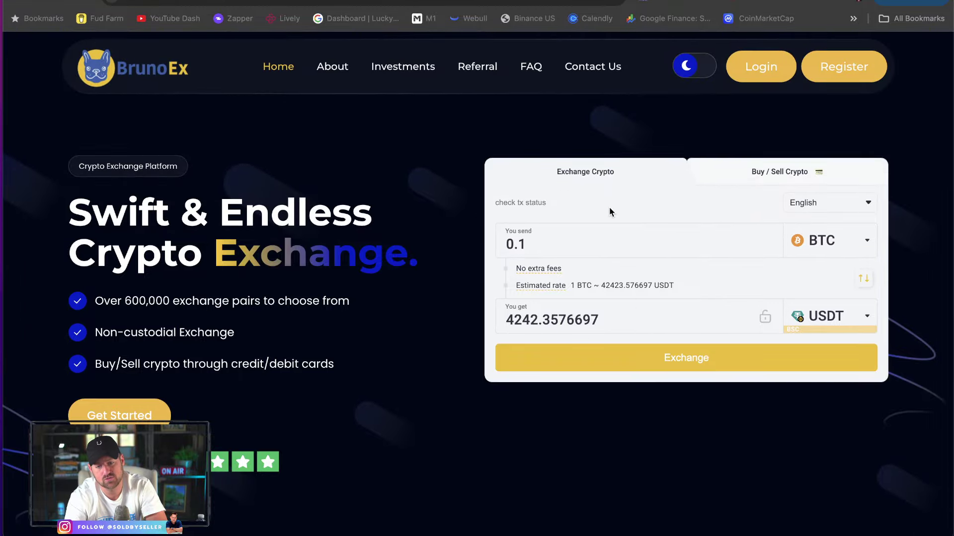
scroll(411, 375, "down", 2)
scroll(409, 314, "up", 3)
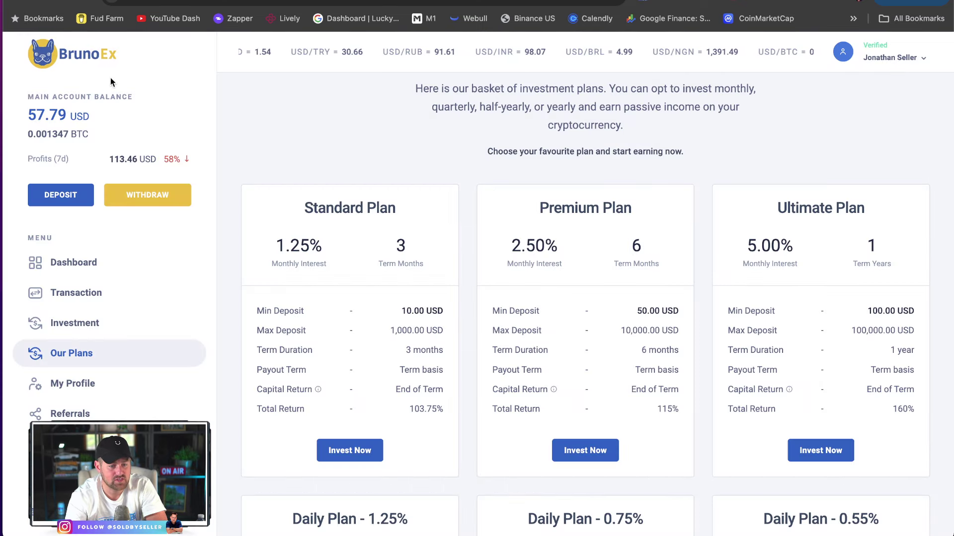
scroll(381, 225, "down", 3)
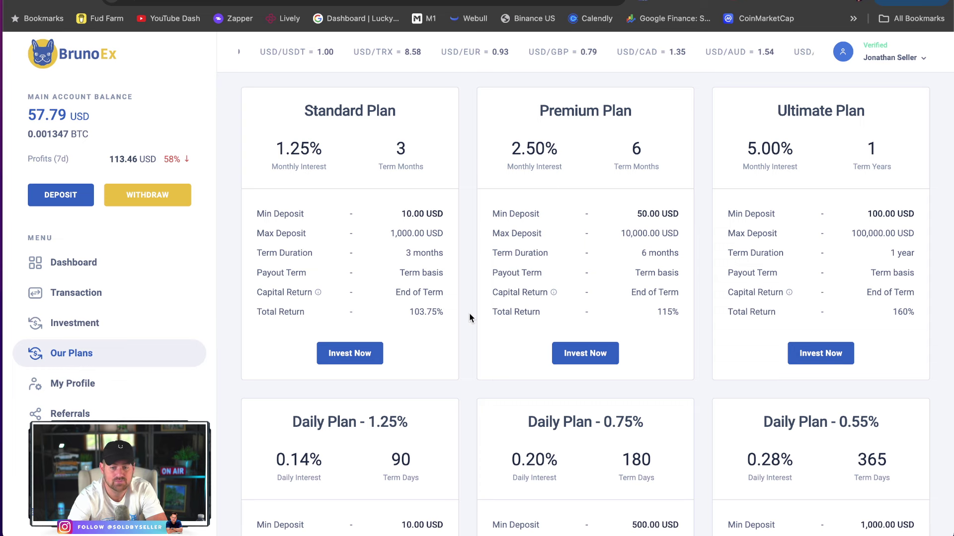
scroll(462, 350, "up", 1)
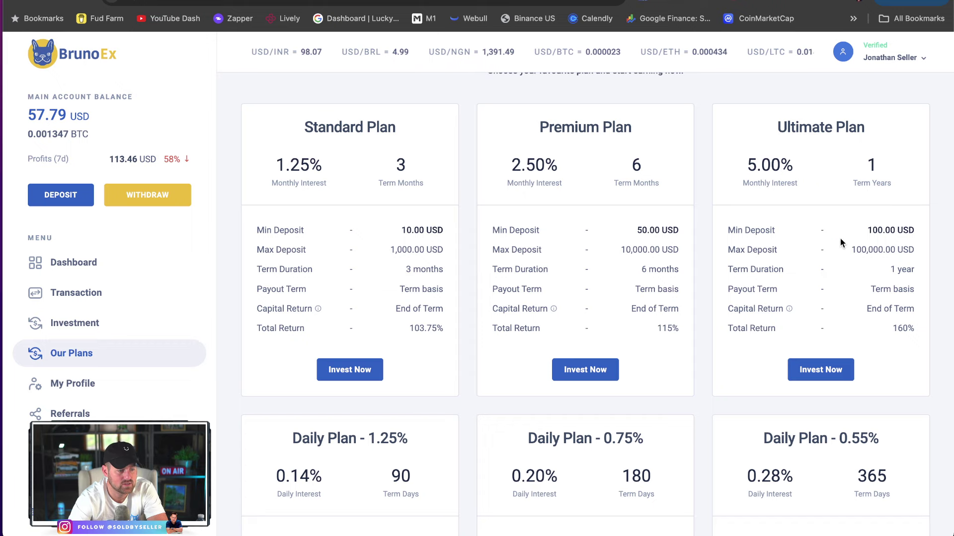
scroll(841, 242, "down", 5)
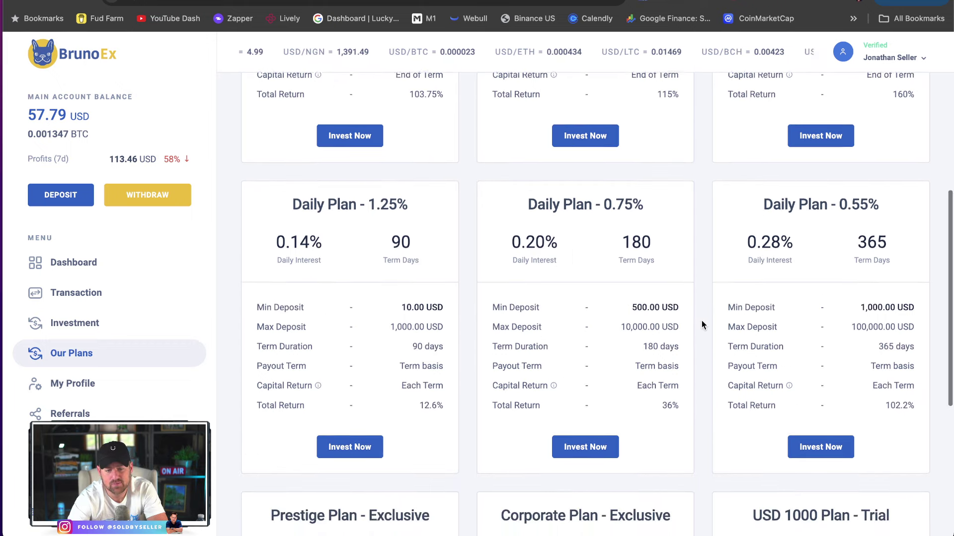
scroll(702, 324, "down", 6)
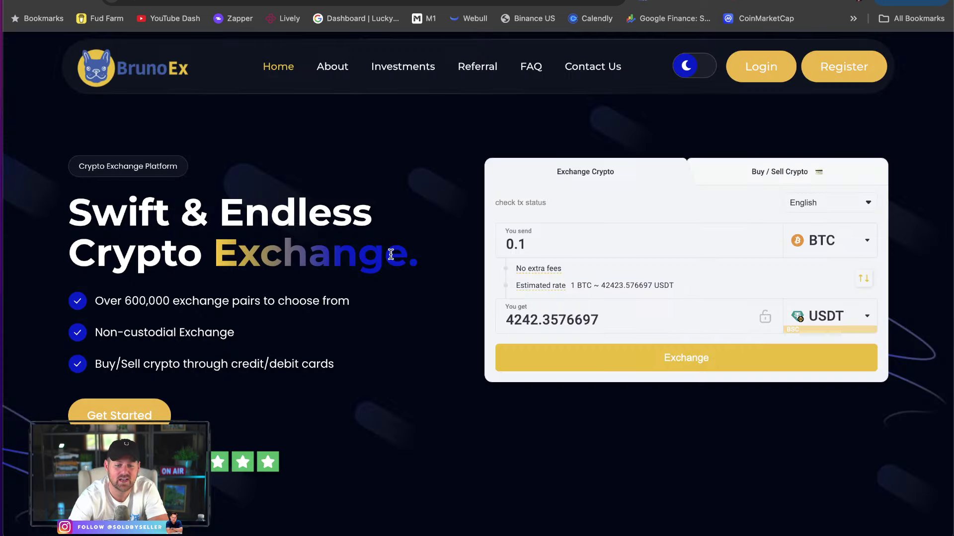
scroll(393, 259, "down", 2)
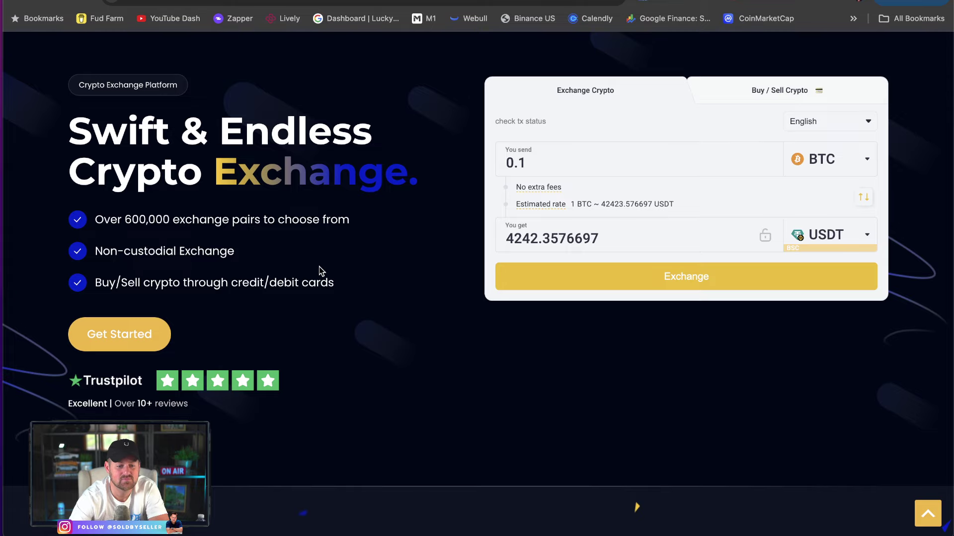
scroll(322, 288, "down", 15)
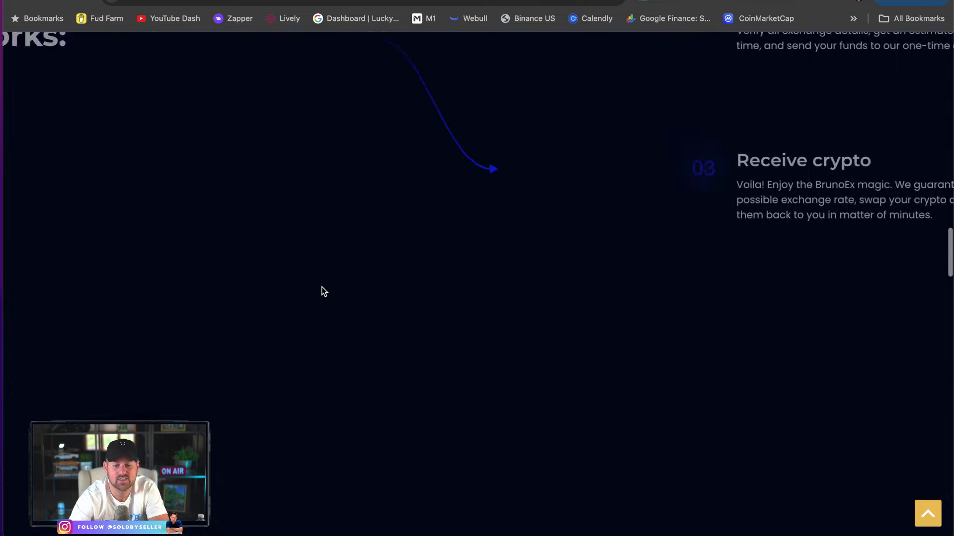
scroll(324, 291, "down", 12)
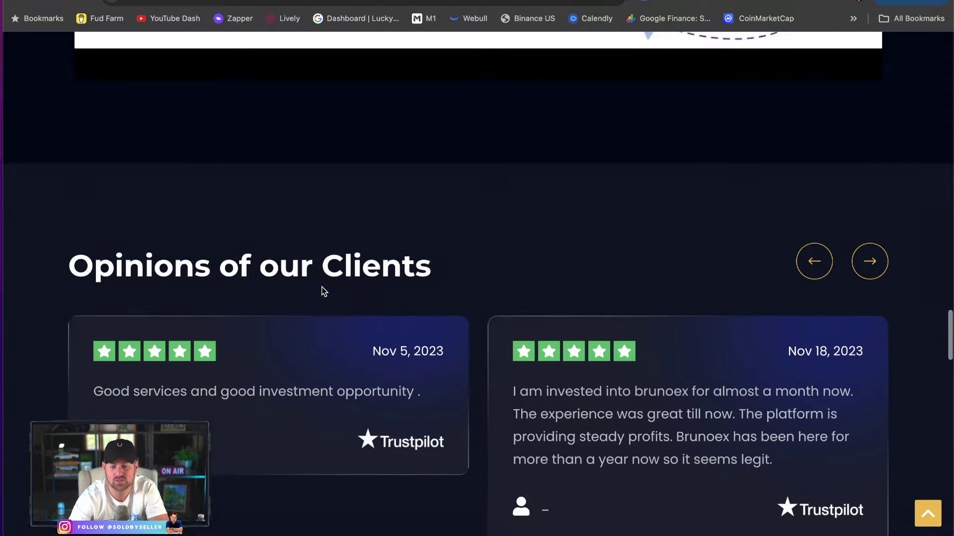
scroll(324, 292, "down", 12)
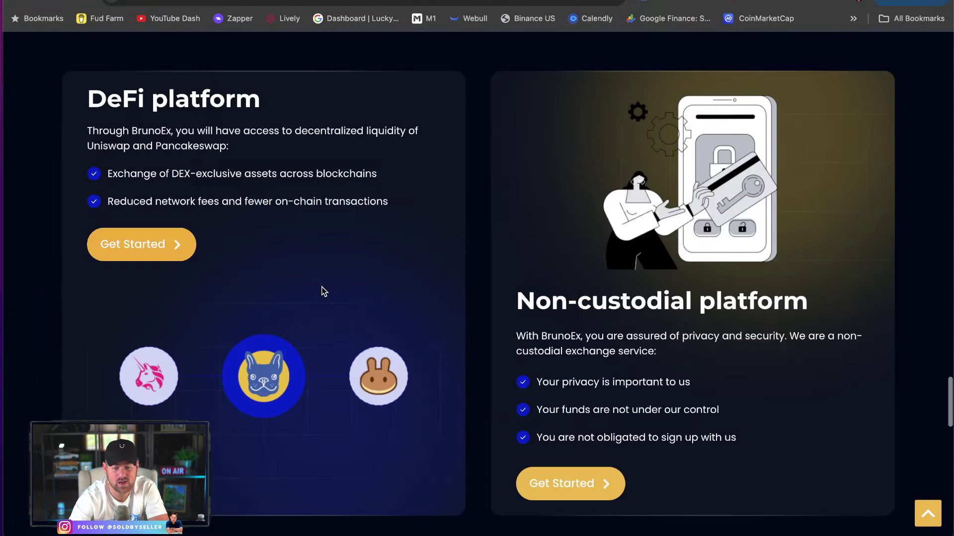
scroll(323, 293, "down", 12)
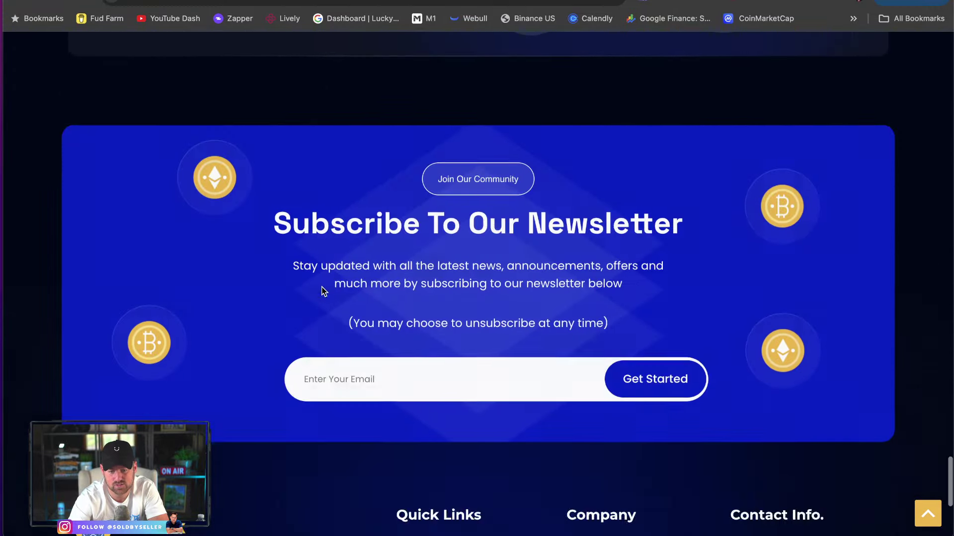
scroll(324, 291, "up", 20)
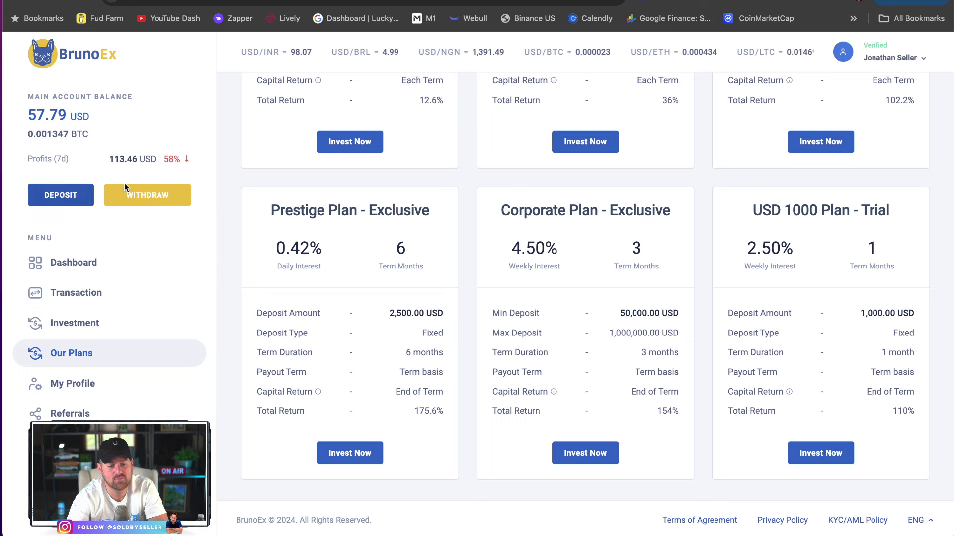
Step: Withdraw 57 USD to the Crypto Wallet - USDT BEP20 method and confirm it
left_click(141, 198)
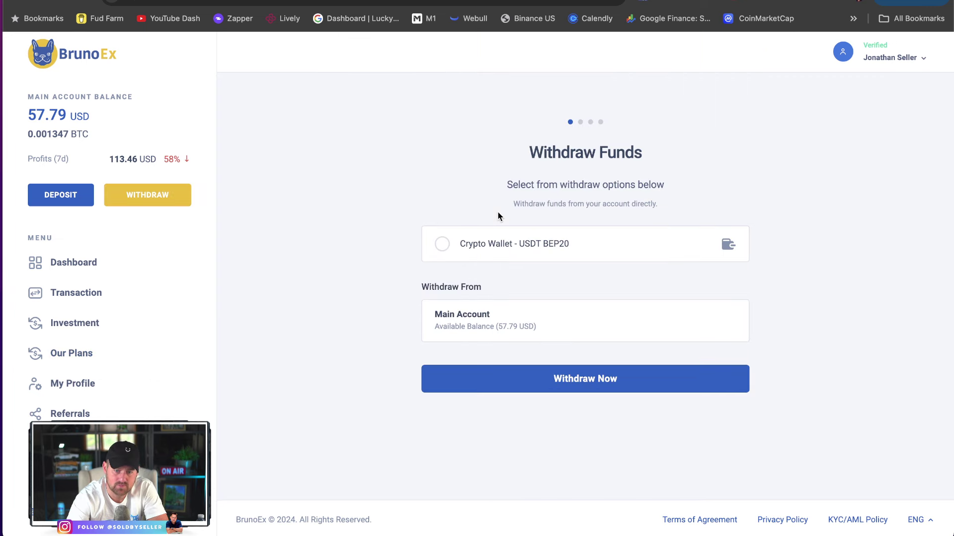
left_click(443, 244)
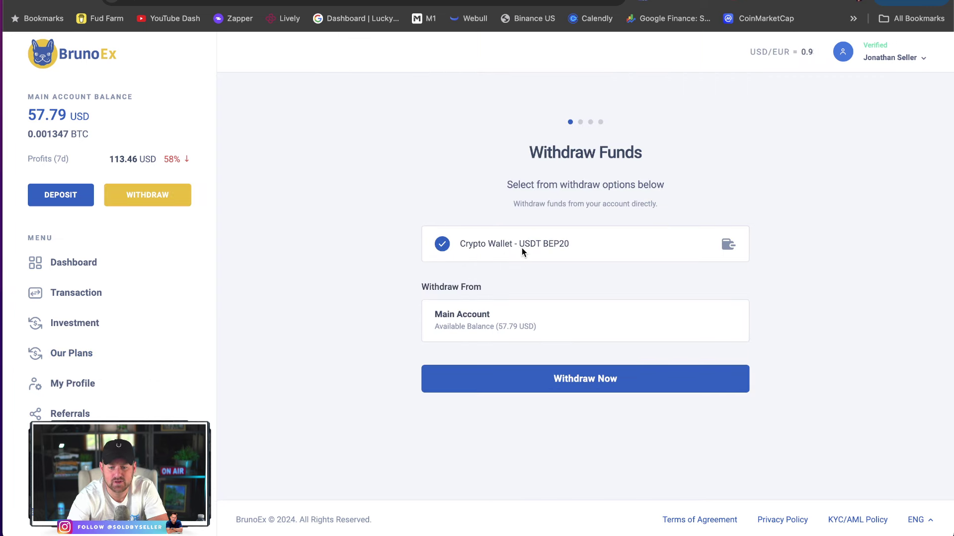
left_click(558, 379)
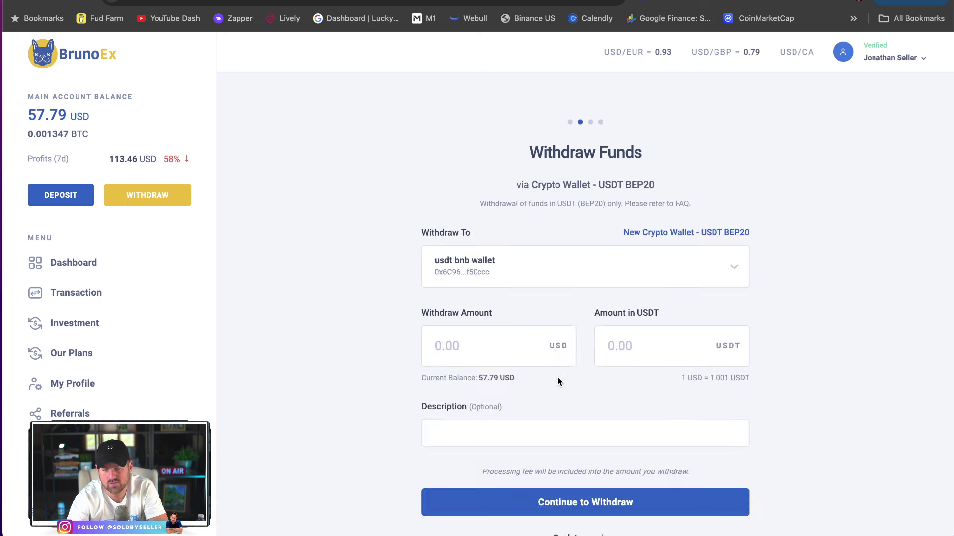
left_click(496, 351)
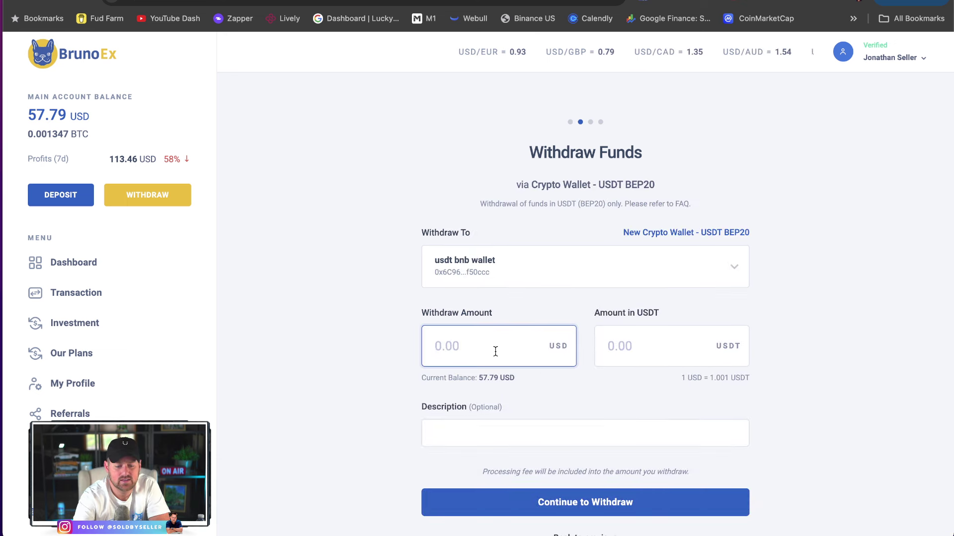
type("57")
left_click(553, 514)
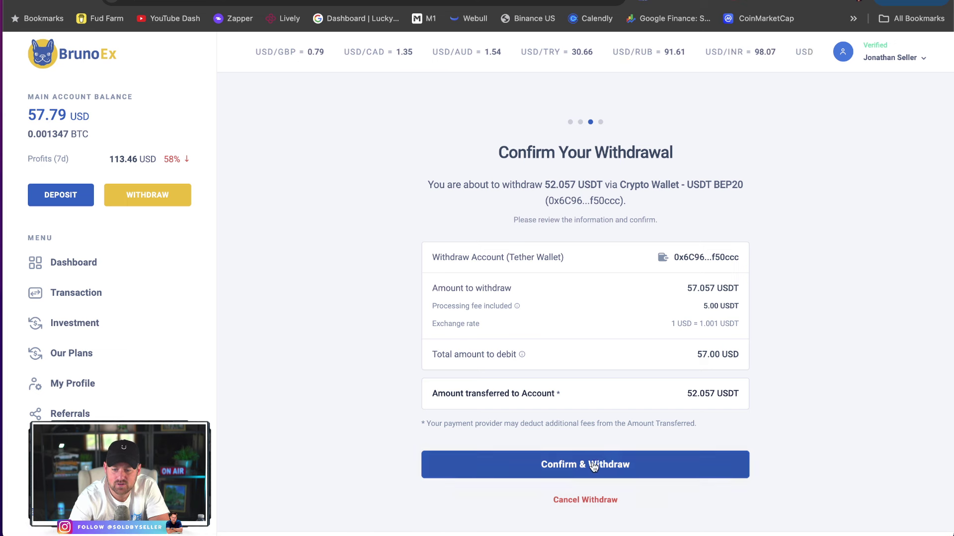
left_click(591, 467)
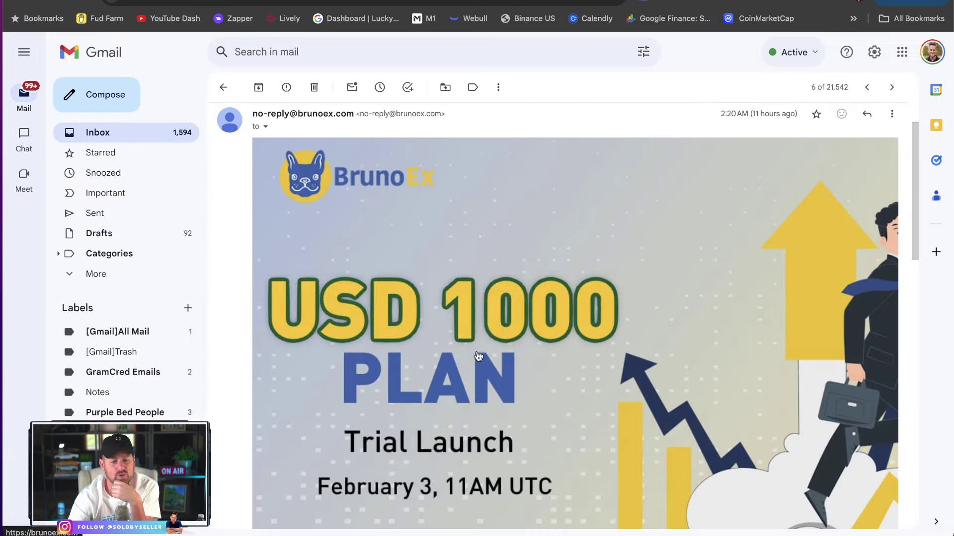
Step: Read the BrunoEx email and highlight its limited 100 participants wording
scroll(478, 356, "down", 3)
scroll(478, 355, "down", 2)
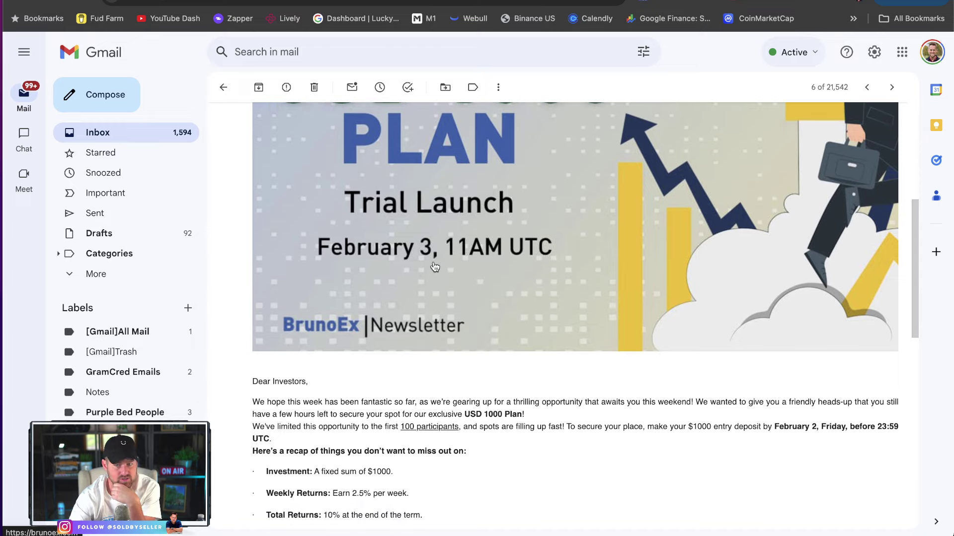
scroll(435, 267, "down", 4)
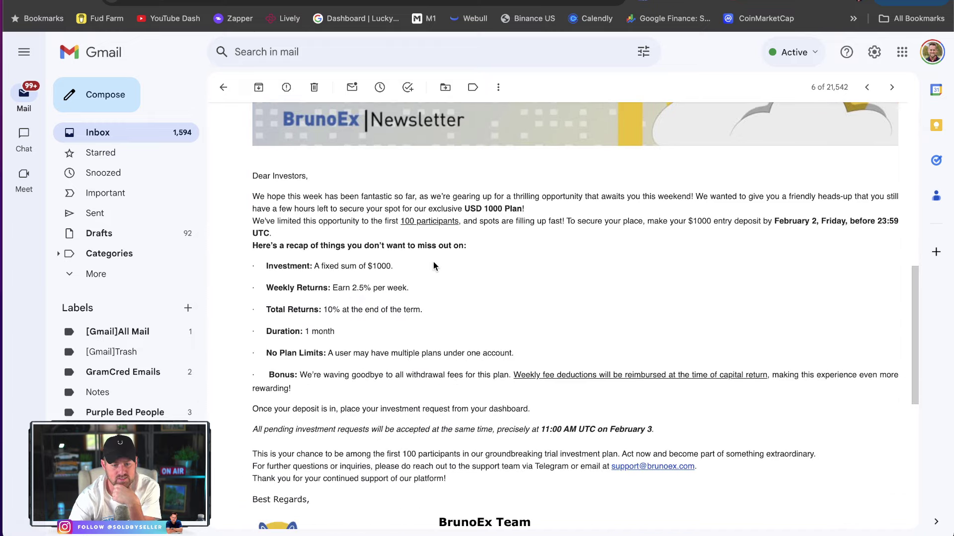
scroll(434, 267, "right", 2)
scroll(434, 266, "left", 2)
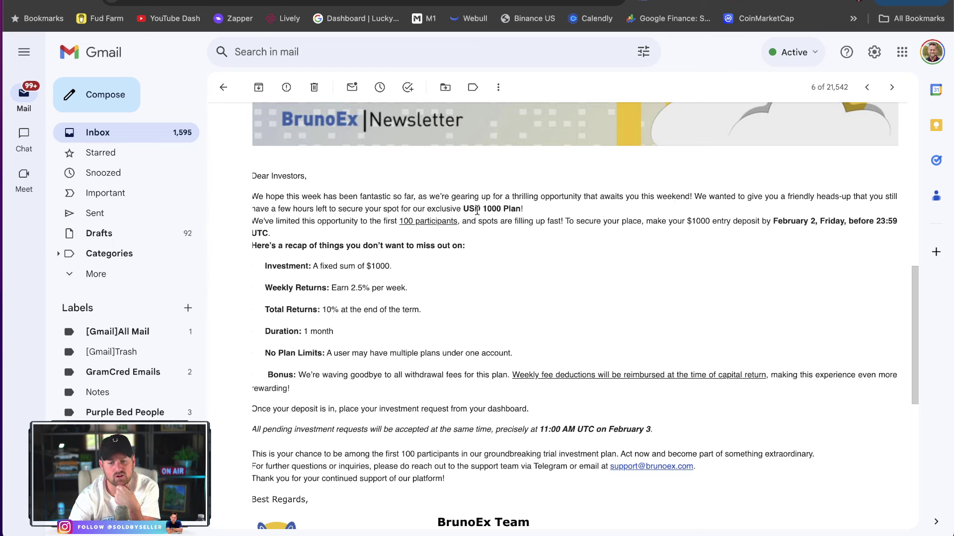
scroll(480, 300, "left", 1)
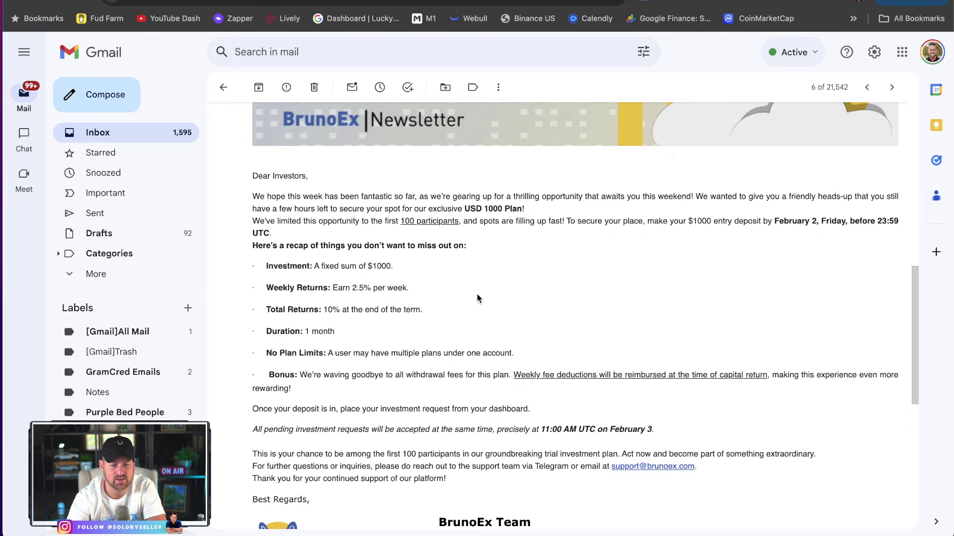
left_click_drag(400, 221, 519, 222)
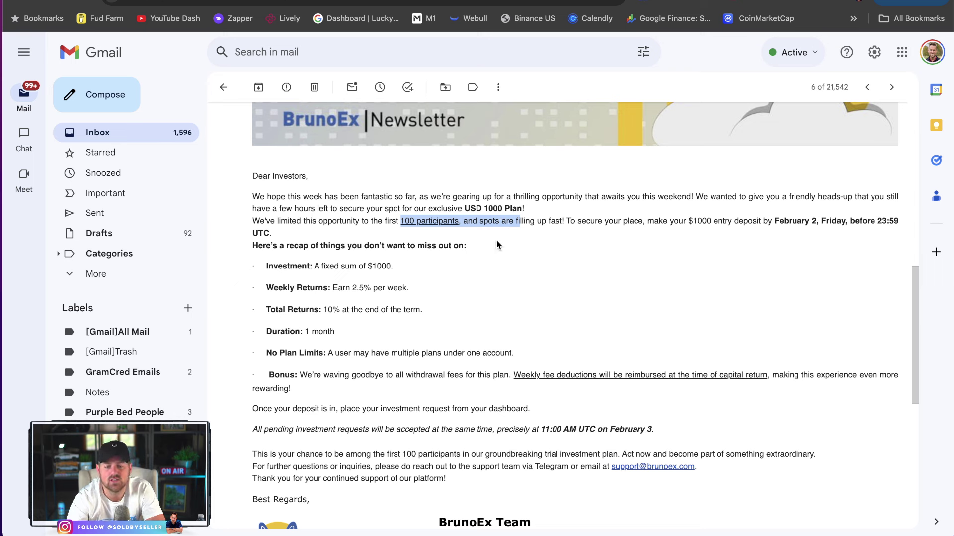
left_click(568, 222)
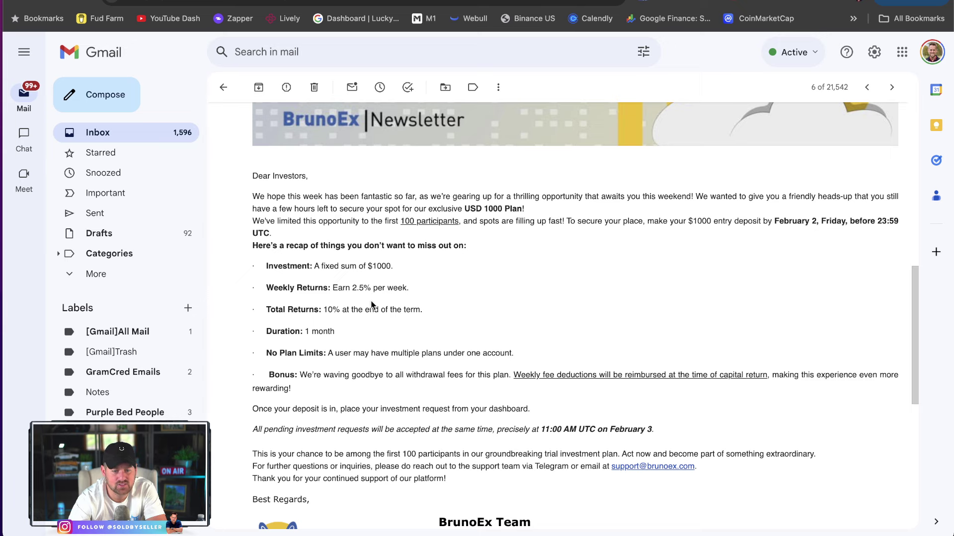
Step: Highlight the 2.5% weekly and 10% total returns, then scroll down to Reply/Forward
scroll(347, 307, "down", 2)
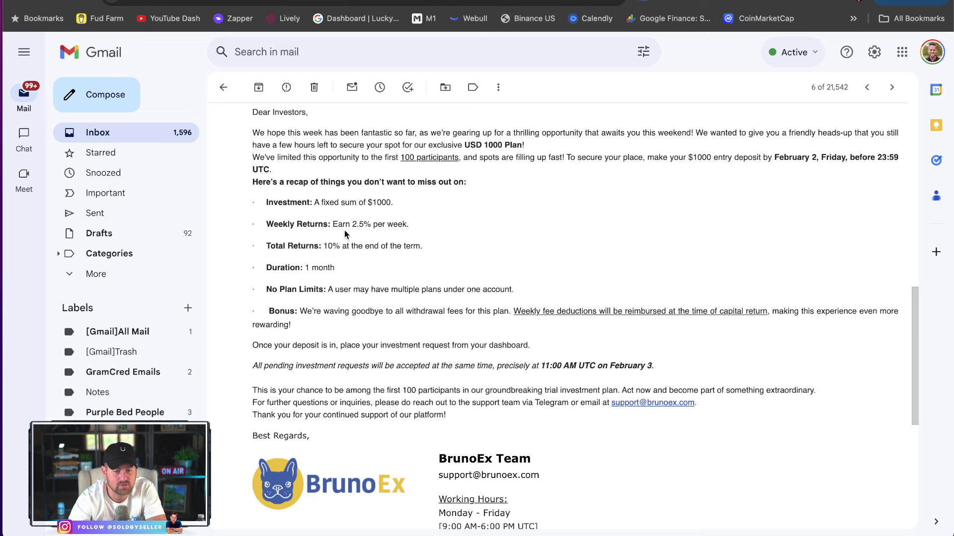
left_click_drag(333, 224, 370, 224)
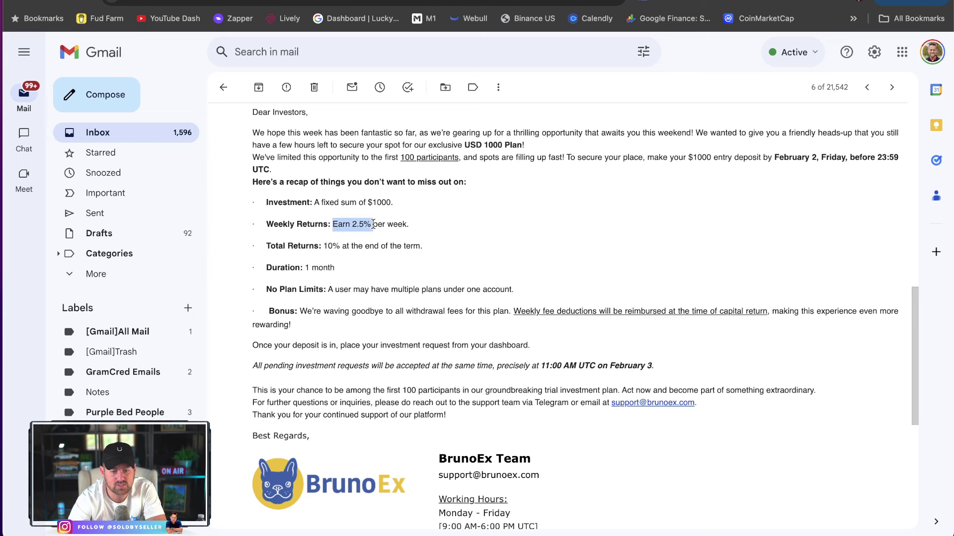
left_click_drag(323, 246, 357, 246)
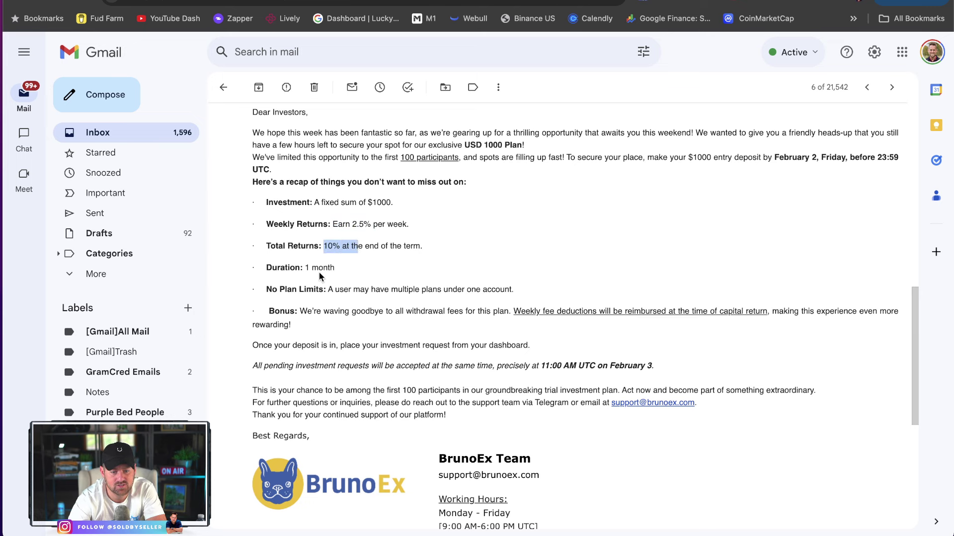
scroll(320, 276, "down", 1)
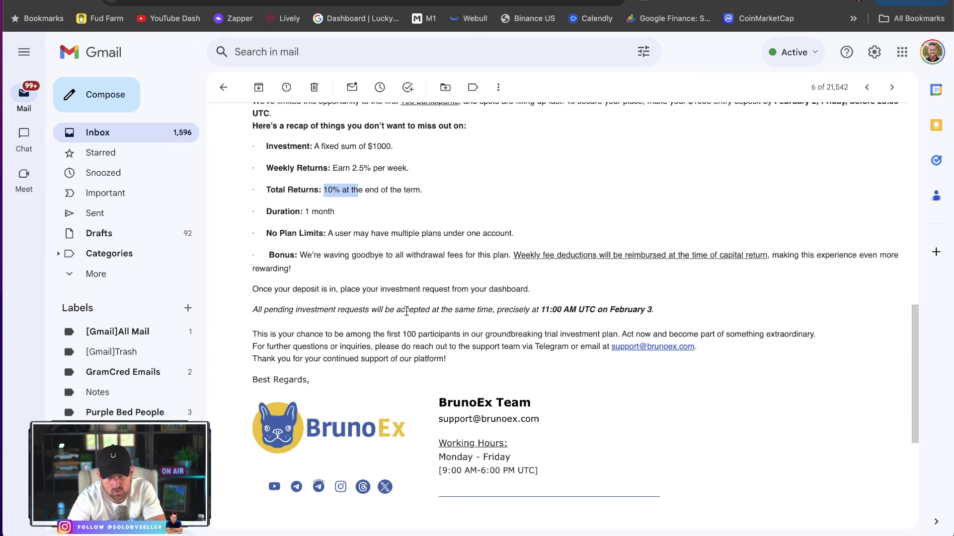
scroll(407, 313, "down", 2)
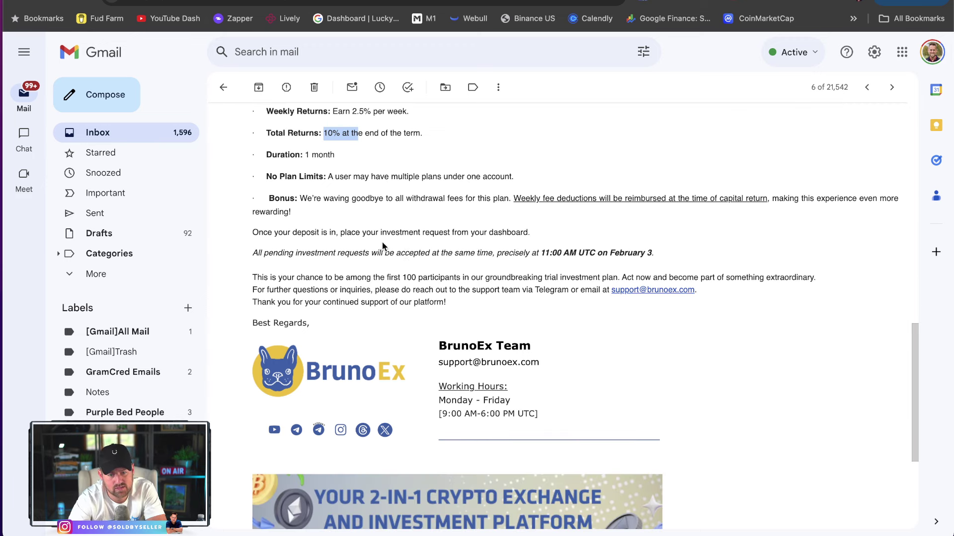
scroll(363, 267, "down", 2)
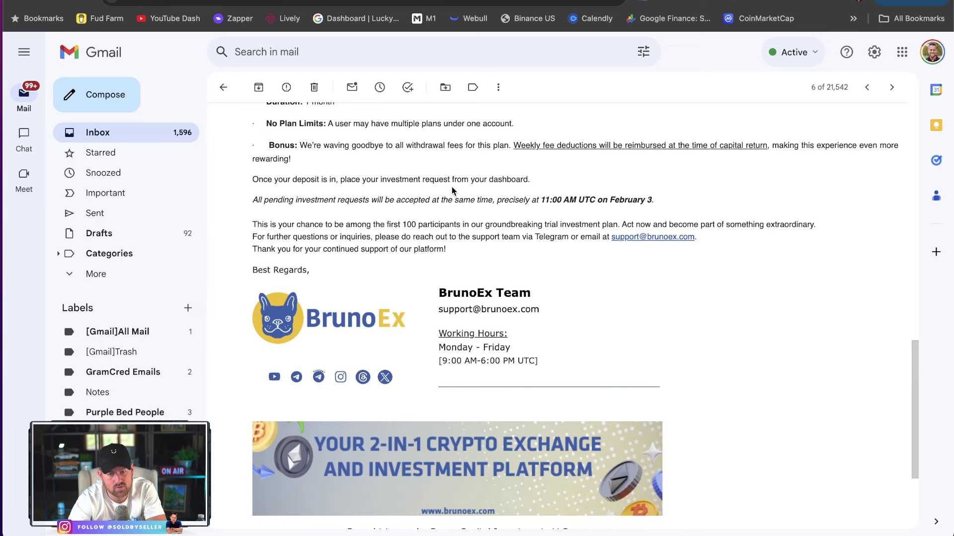
scroll(329, 200, "down", 4)
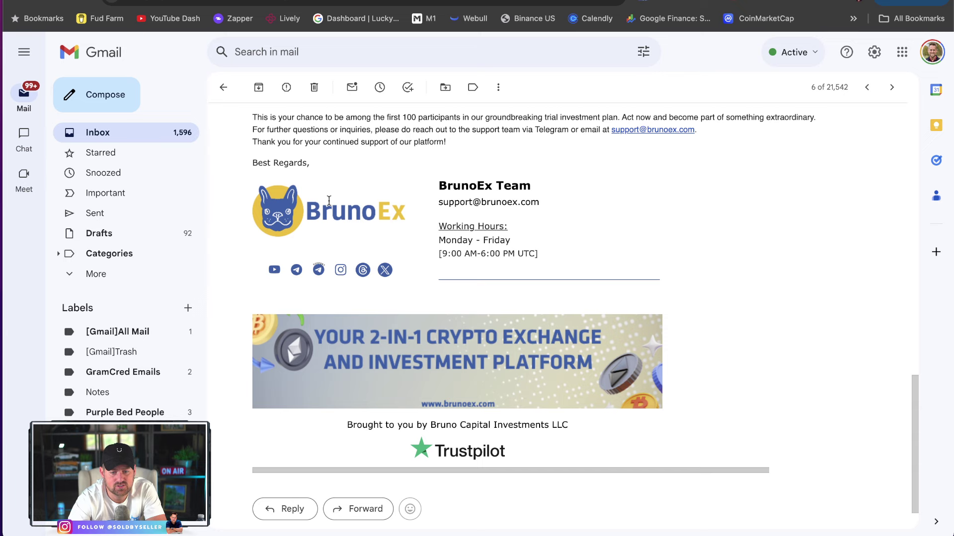
Step: Back in BrunoEx, show Our Plans down to the USD 1000 Plan - Trial card
left_click(422, 5)
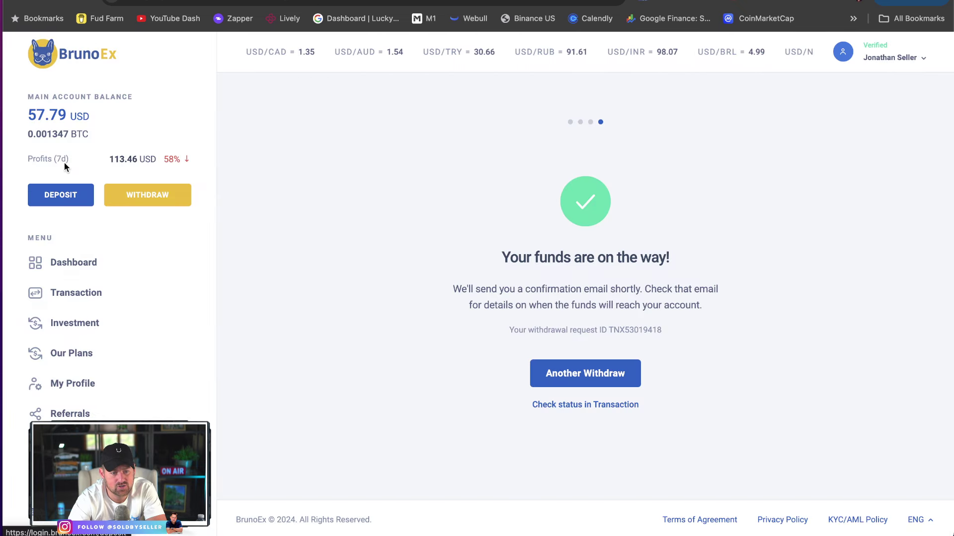
left_click(63, 353)
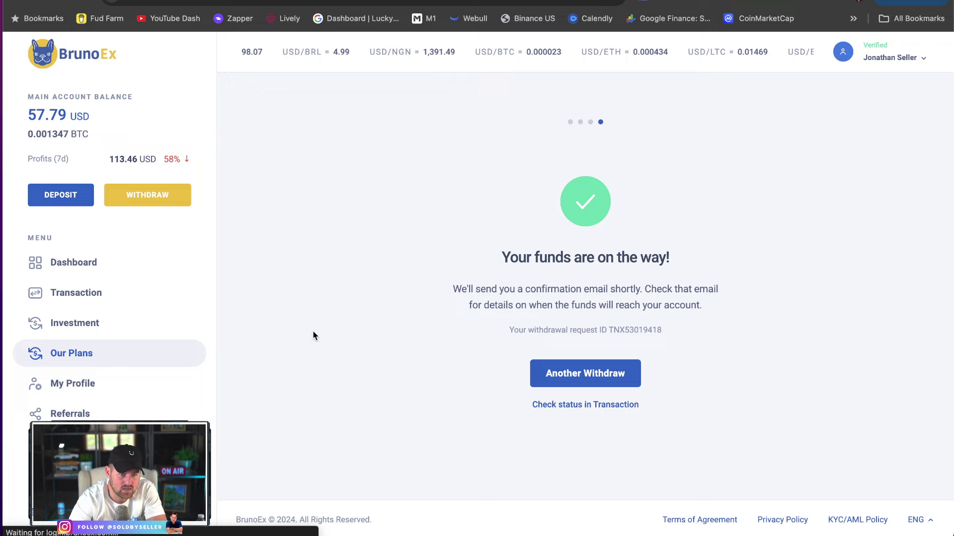
scroll(656, 391, "down", 7)
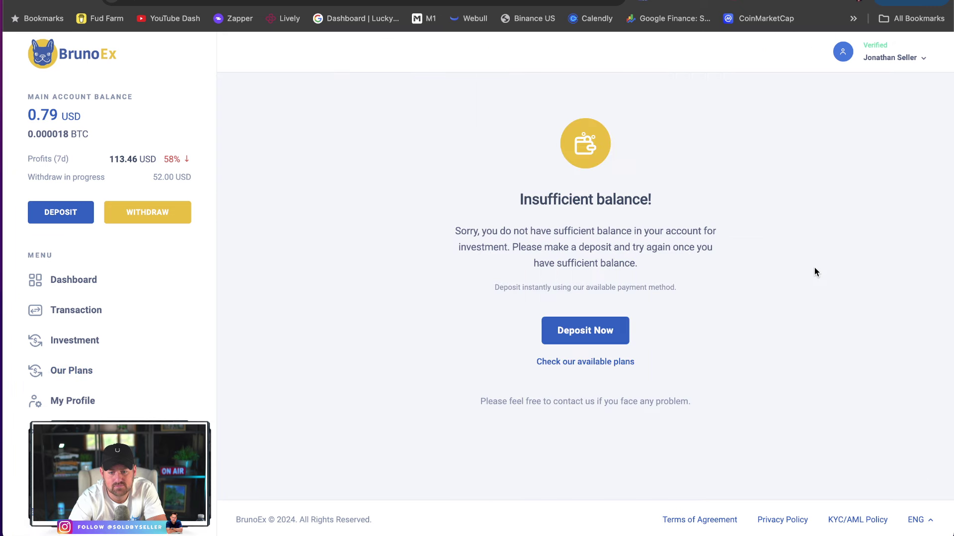
Step: Start a deposit from the insufficient-balance notice and choose the crypto payment option
left_click(578, 336)
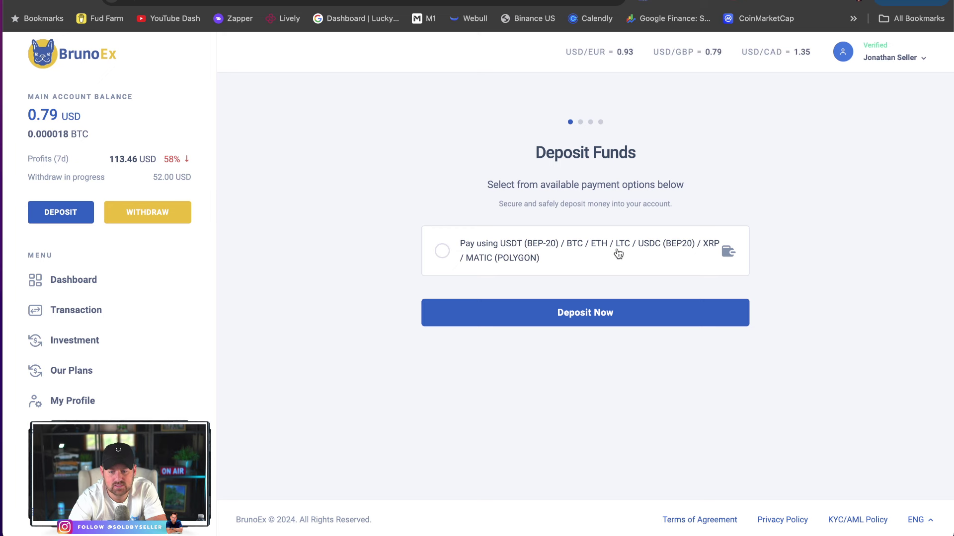
left_click(442, 254)
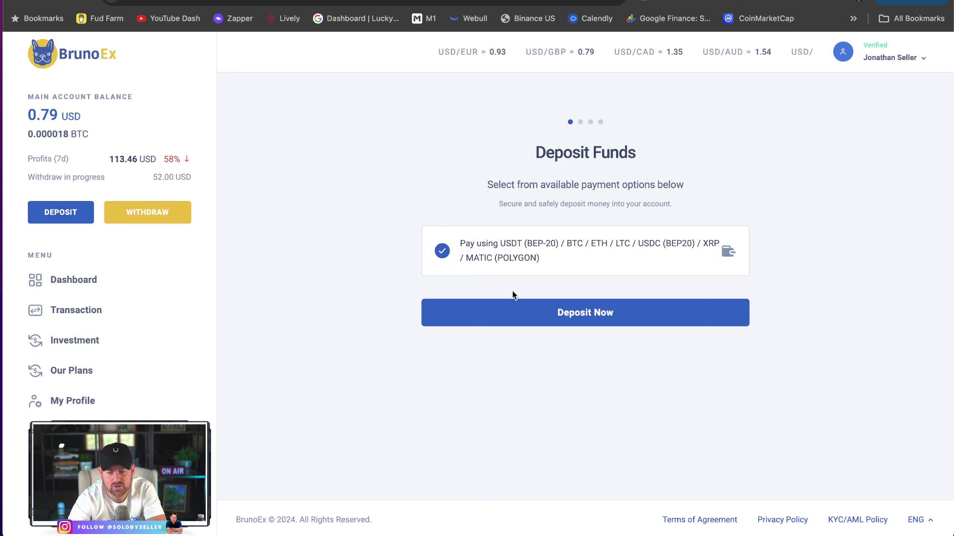
Step: Choose USDT as the deposit currency and enter 10001 as the amount
left_click(530, 315)
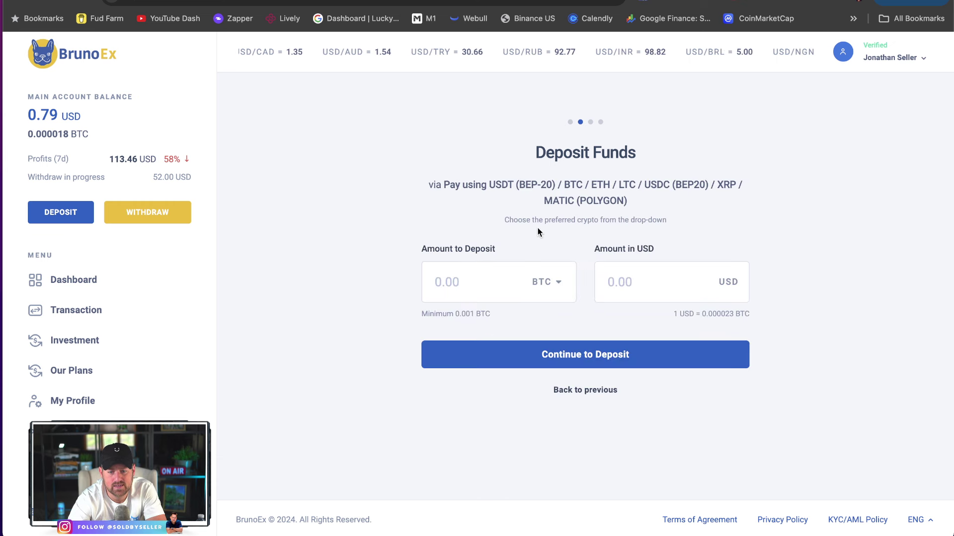
left_click(541, 283)
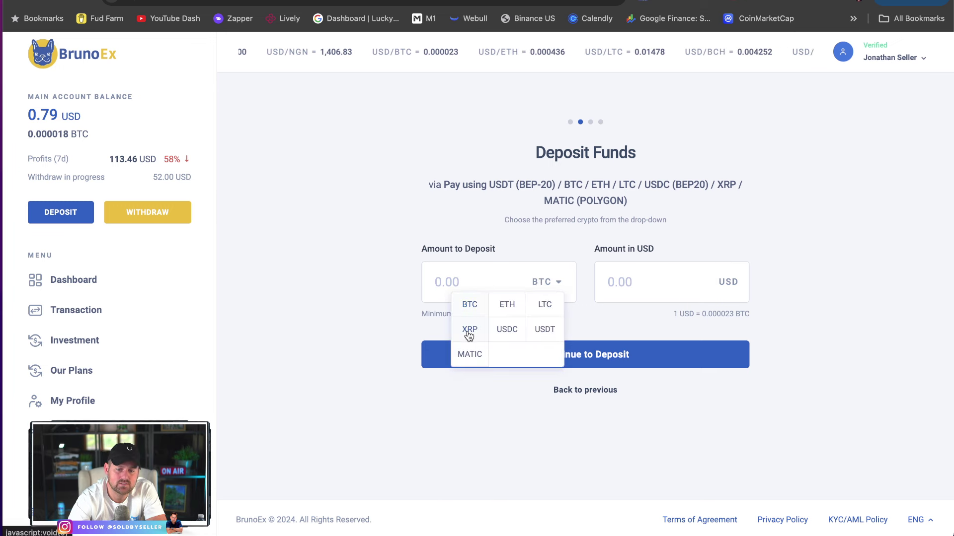
left_click(545, 330)
left_click(492, 287)
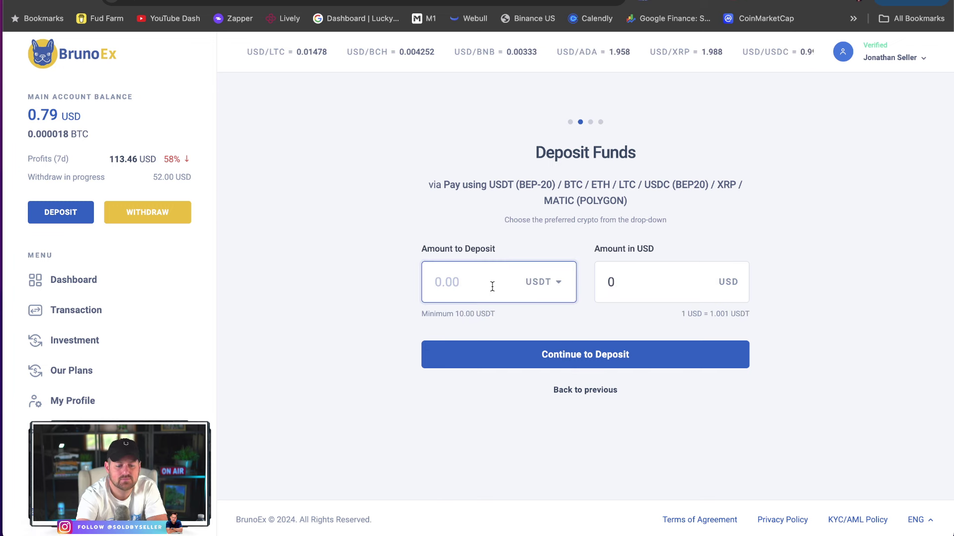
type("1000")
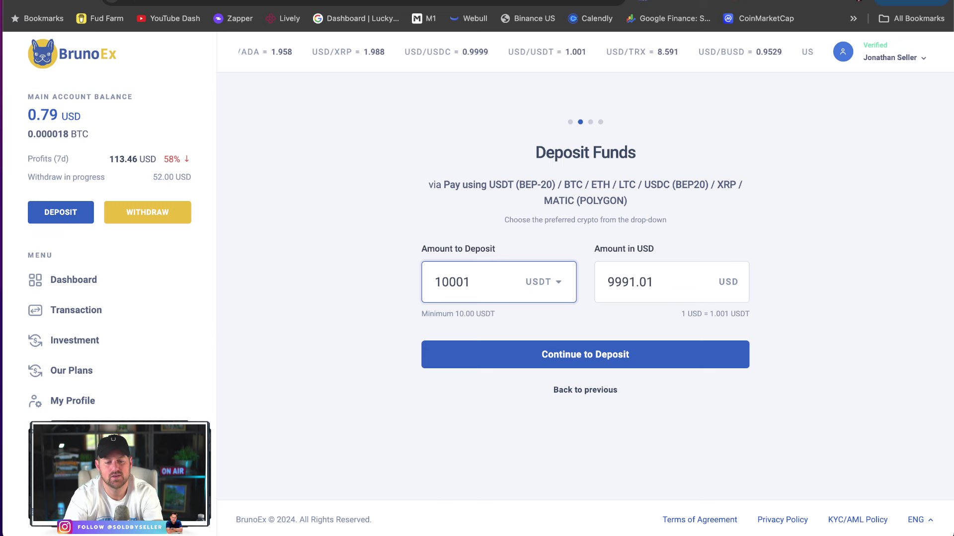
type("1")
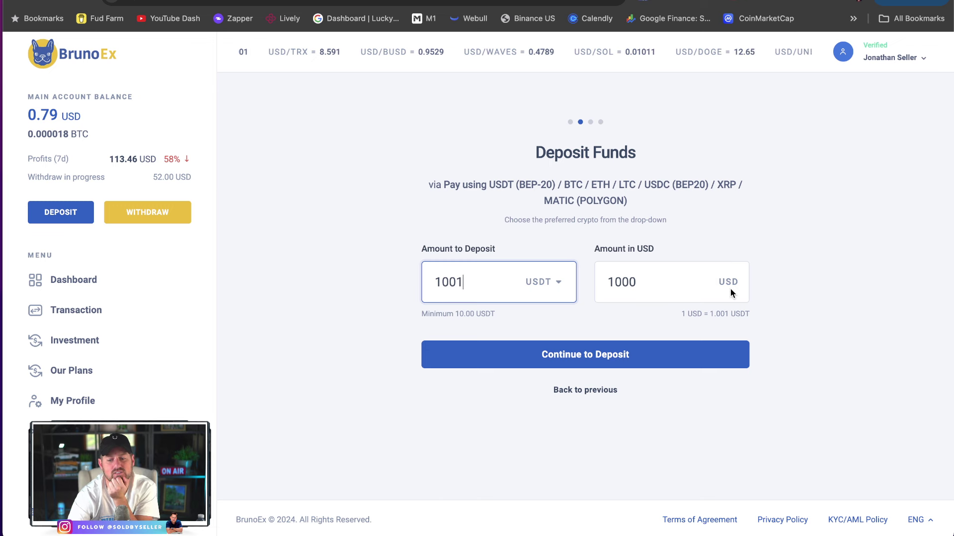
Step: Review the 1,001.00 USDT deposit summary and confirm to get the Tether BSC payment address
left_click(590, 360)
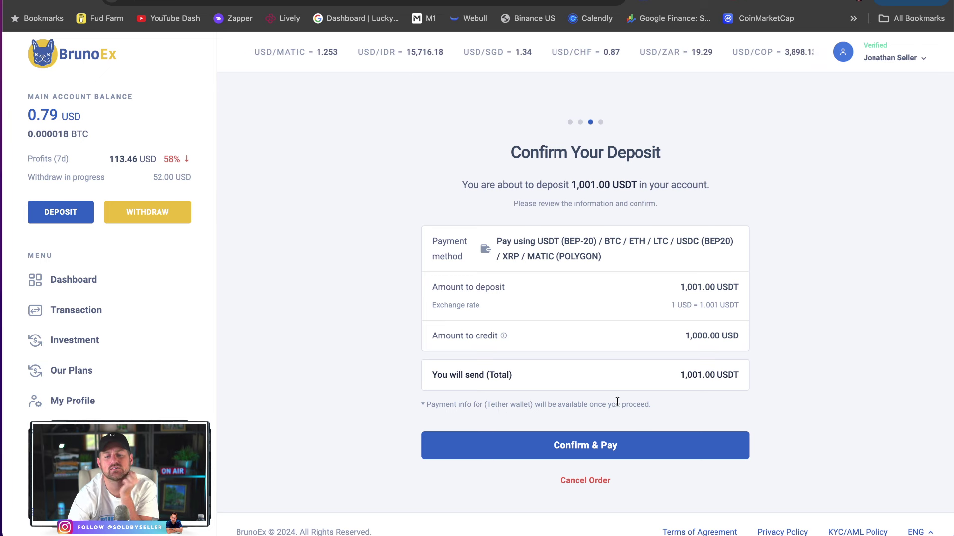
left_click(592, 446)
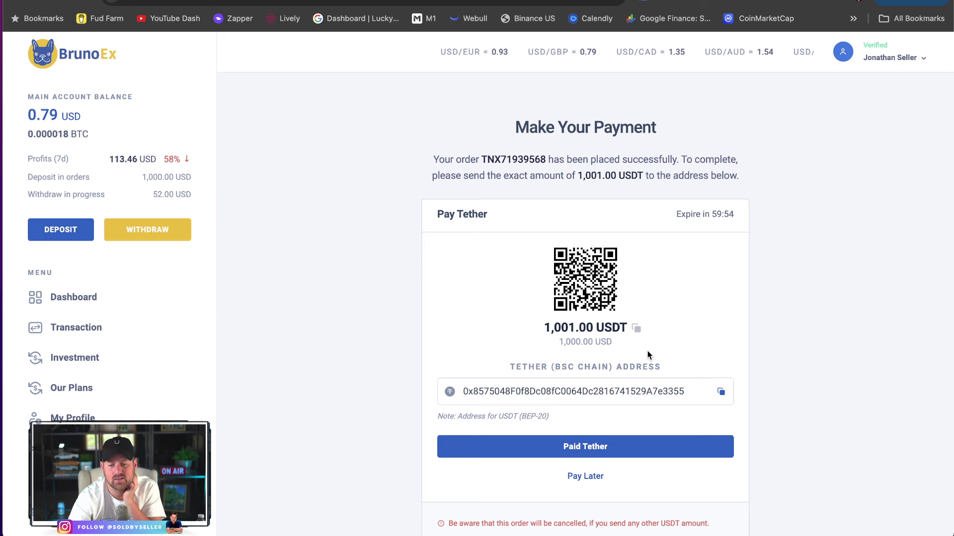
Step: In MetaMask, open the USDT holding of 7649.1725 and start a send
left_click(667, 3)
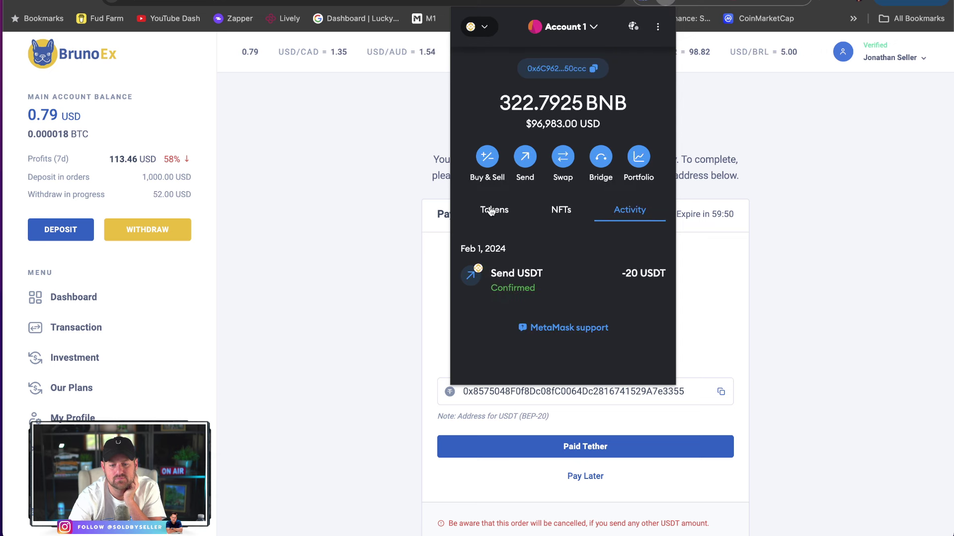
left_click(494, 209)
scroll(547, 265, "down", 3)
scroll(551, 268, "down", 5)
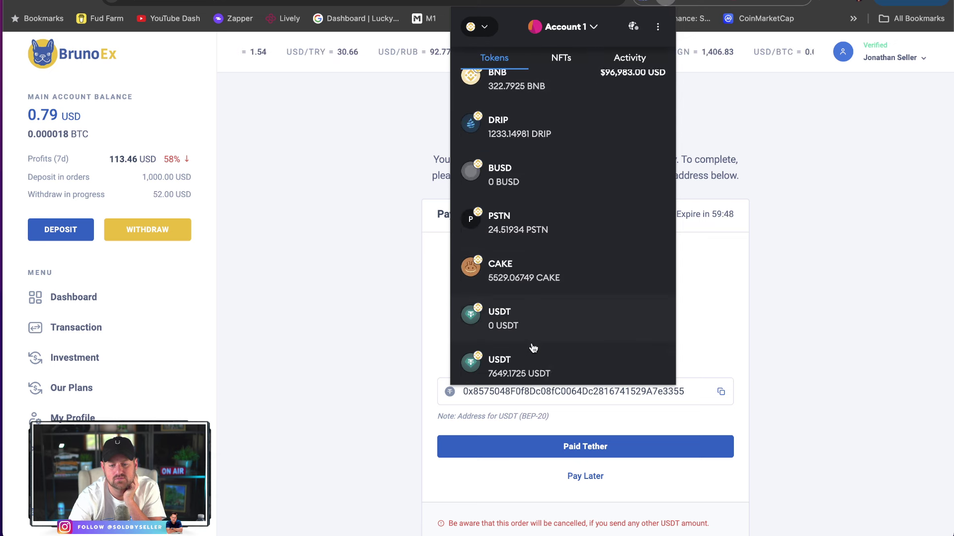
left_click(528, 271)
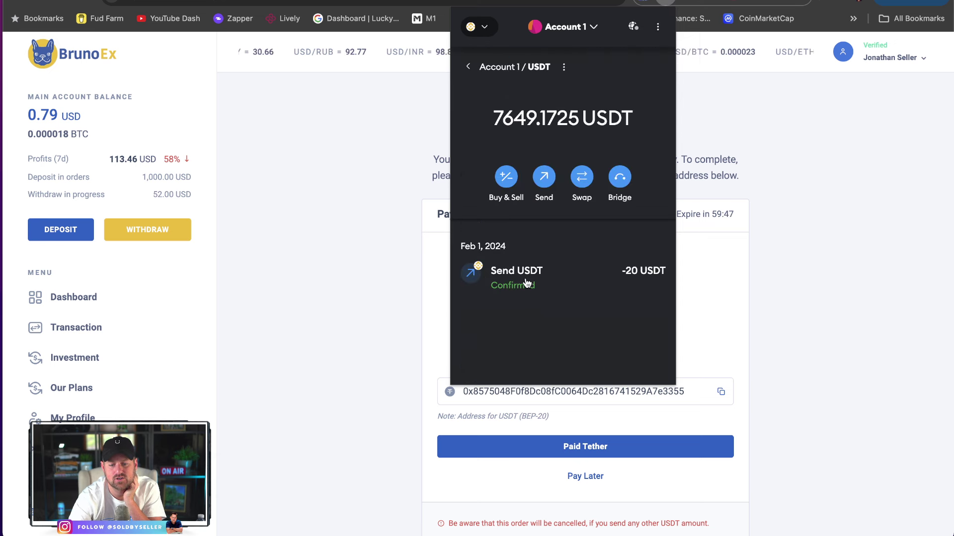
left_click(543, 177)
Step: Send 1001 USDT to the pasted BrunoEx deposit address, then return to the payment page
right_click(493, 94)
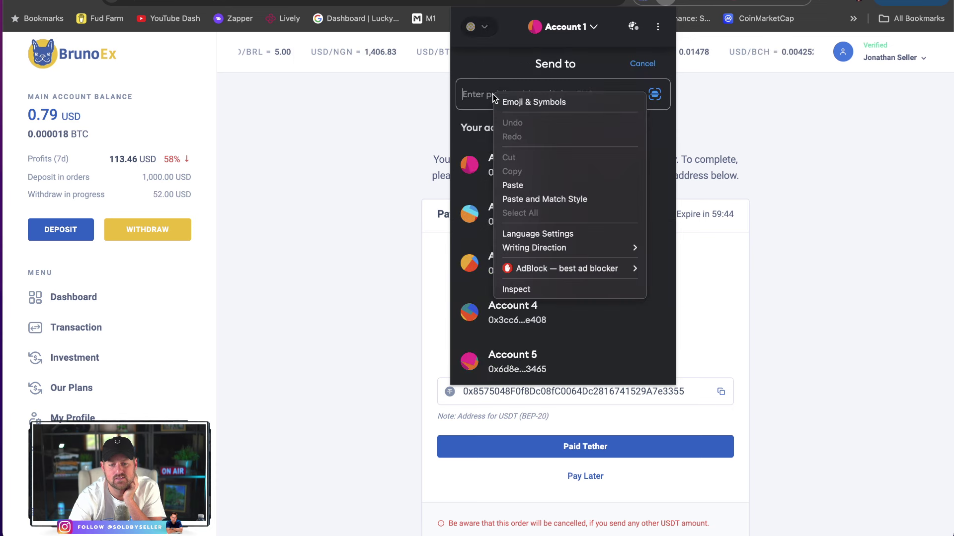
left_click(515, 185)
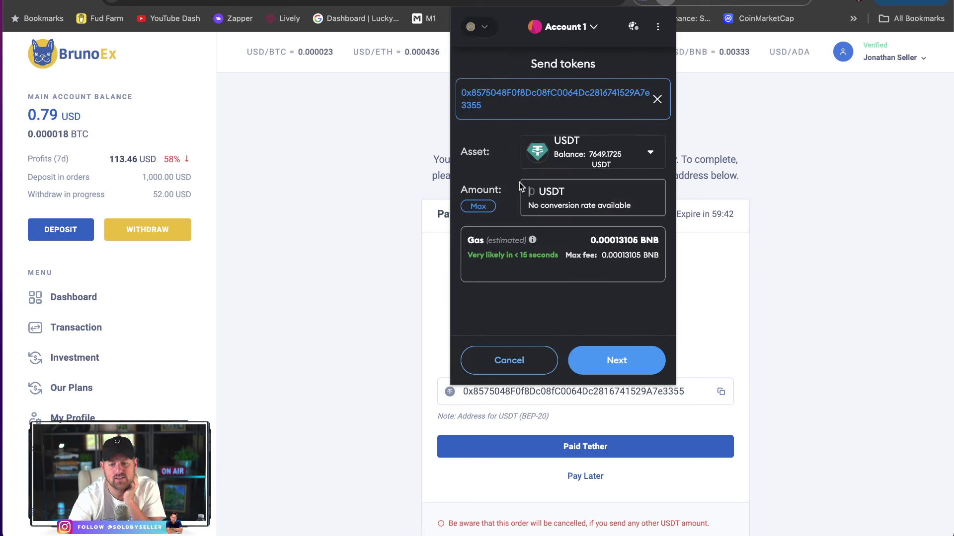
type("1001")
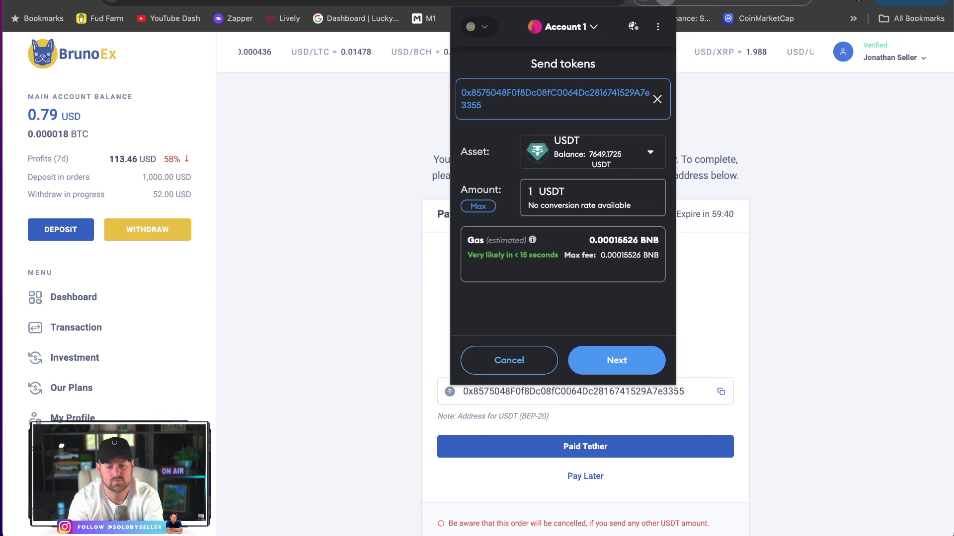
left_click(606, 366)
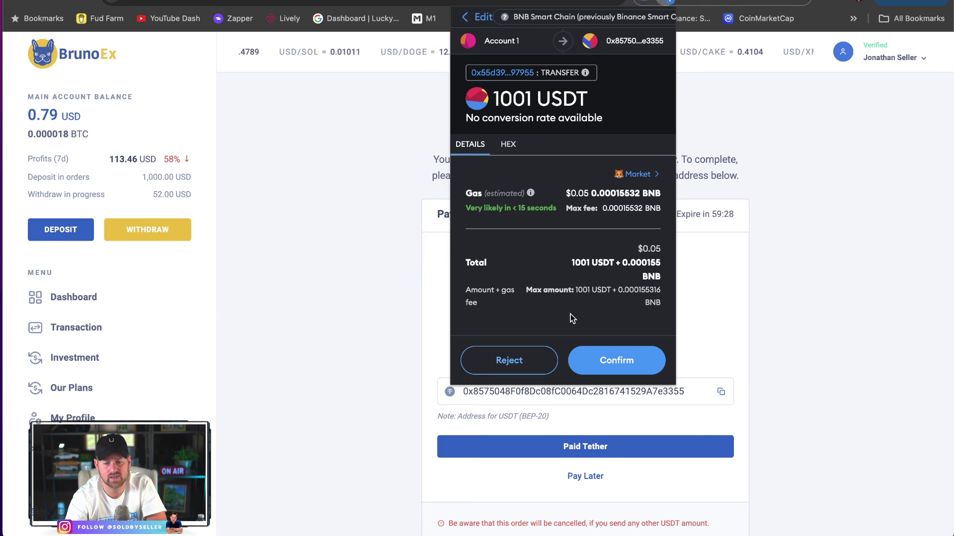
left_click(601, 364)
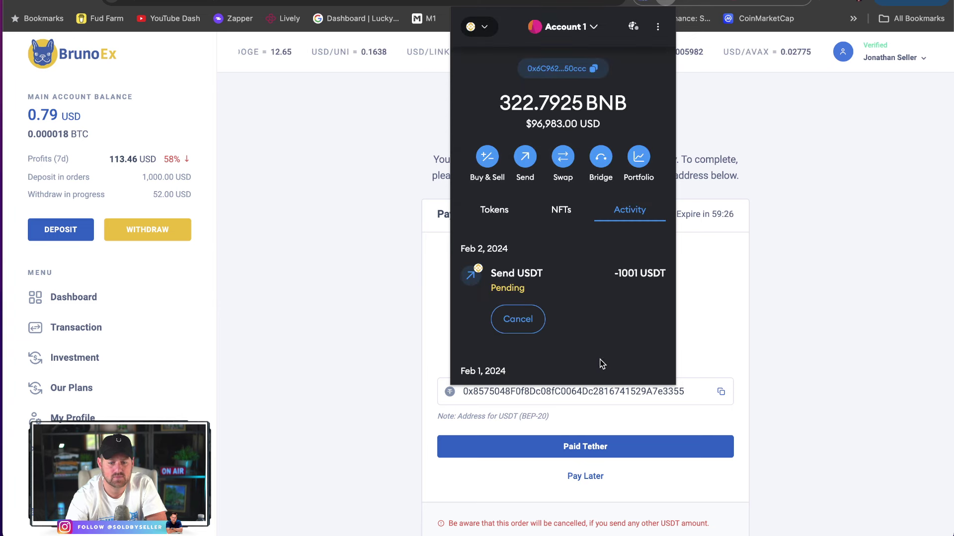
left_click(495, 211)
left_click(362, 300)
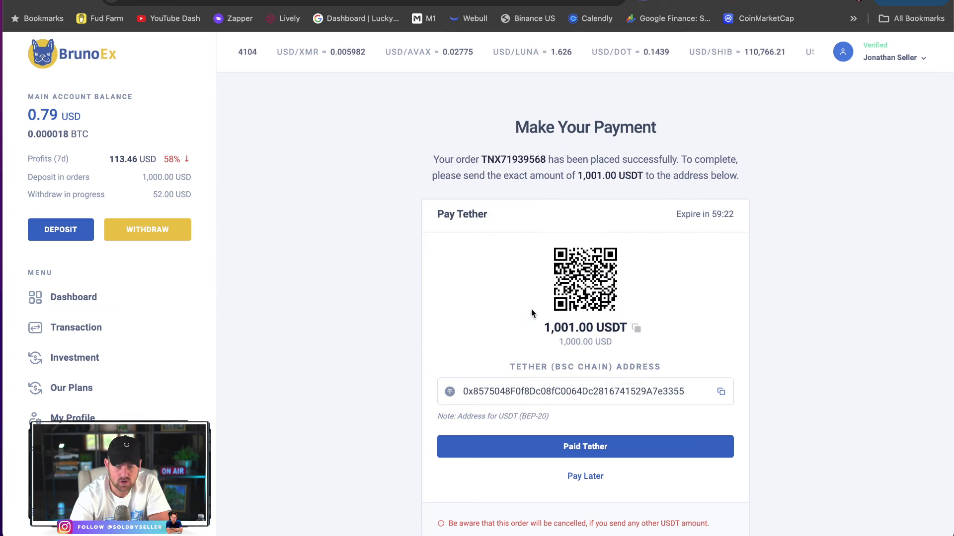
Step: Mark the Tether payment as paid and copy the 1001 USDT send's transaction ID from MetaMask
left_click(562, 450)
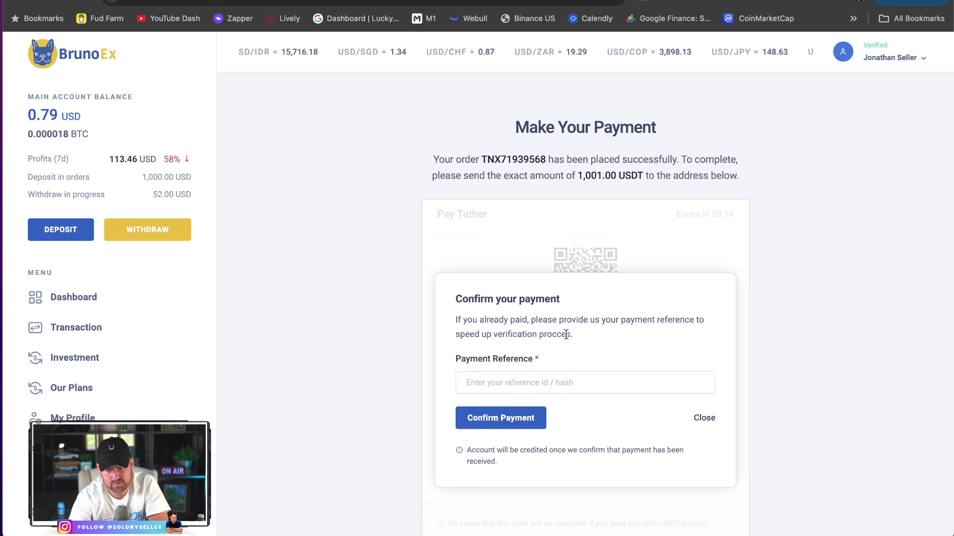
left_click(517, 383)
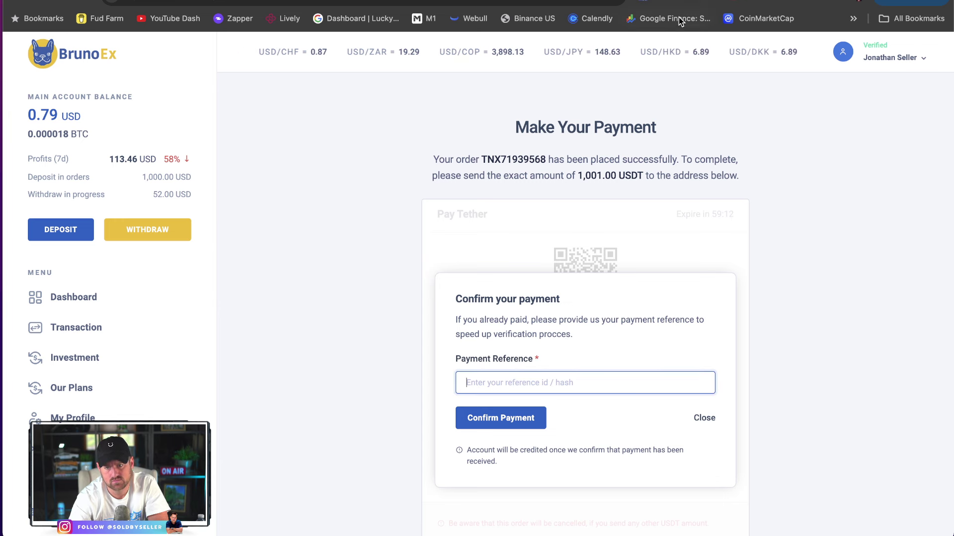
left_click(664, 2)
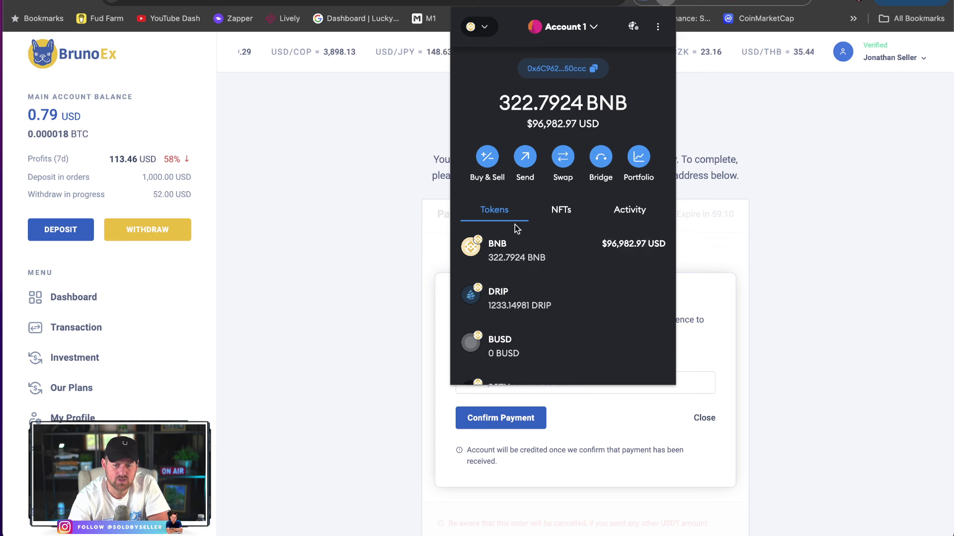
left_click(628, 214)
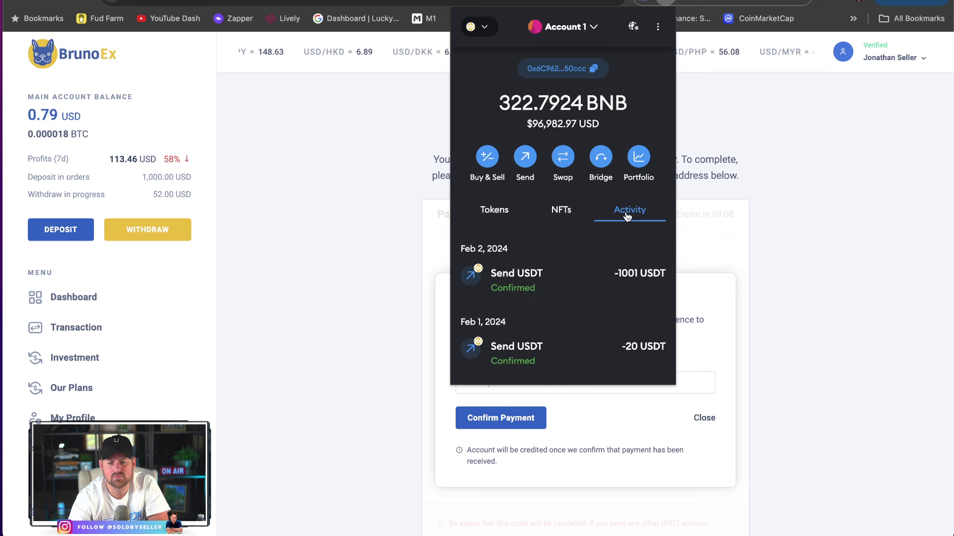
left_click(591, 279)
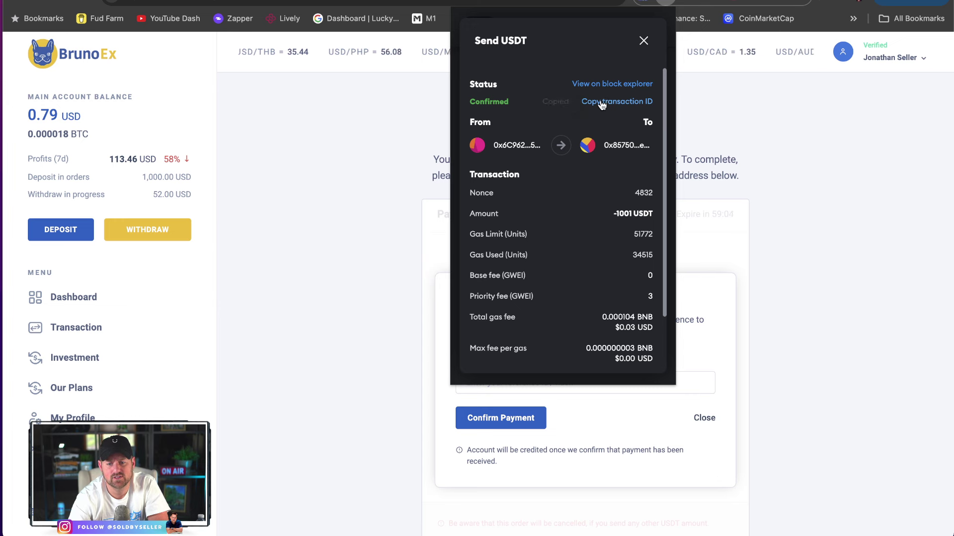
left_click(358, 246)
Step: Paste the transaction hash into Payment Reference and confirm the payment
left_click(498, 382)
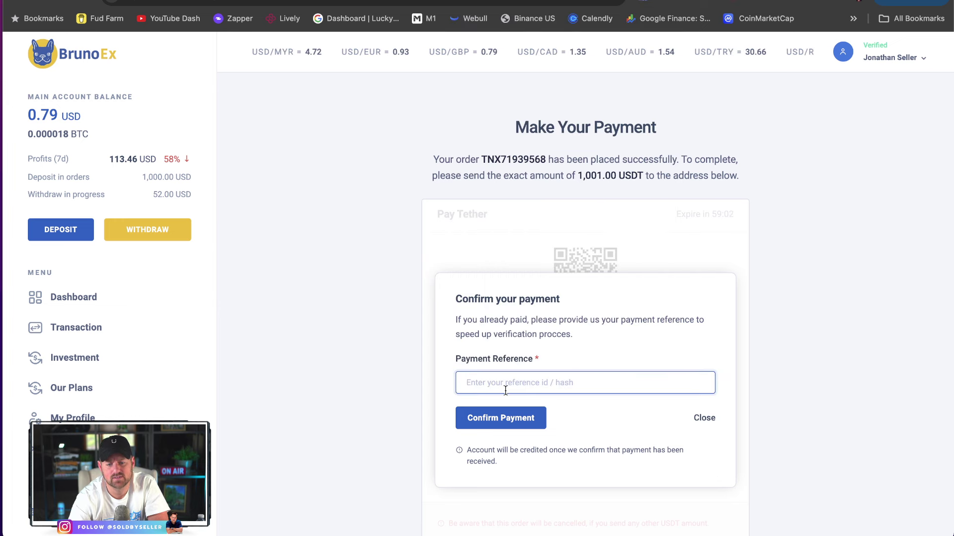
right_click(498, 382)
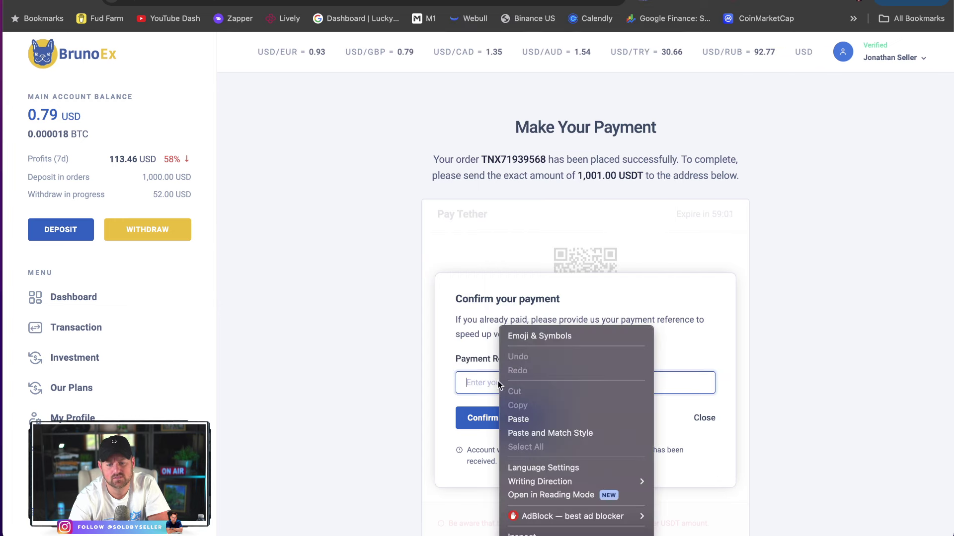
left_click(519, 419)
left_click(502, 420)
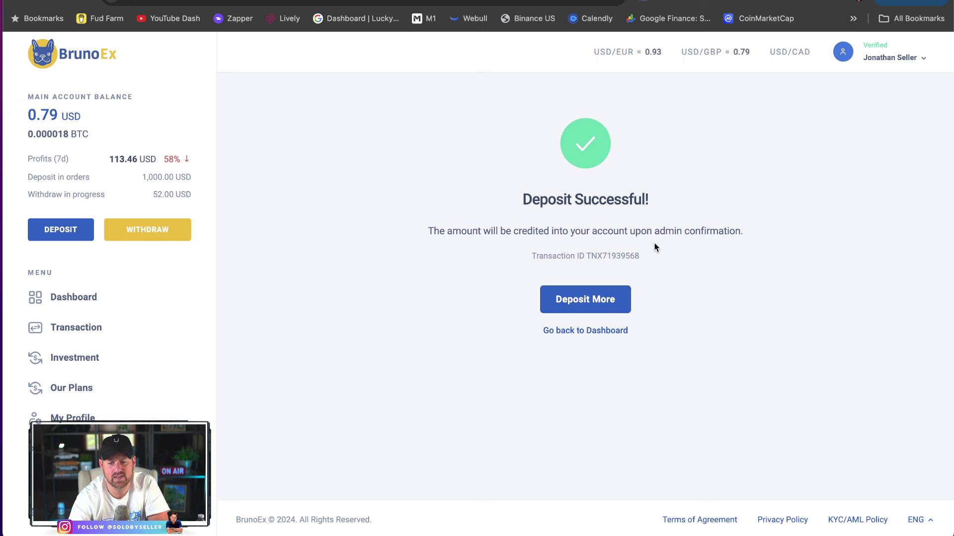
Step: Go back to the dashboard and check Recent Activity for the Processing 1,000.00 USD deposit
left_click(582, 331)
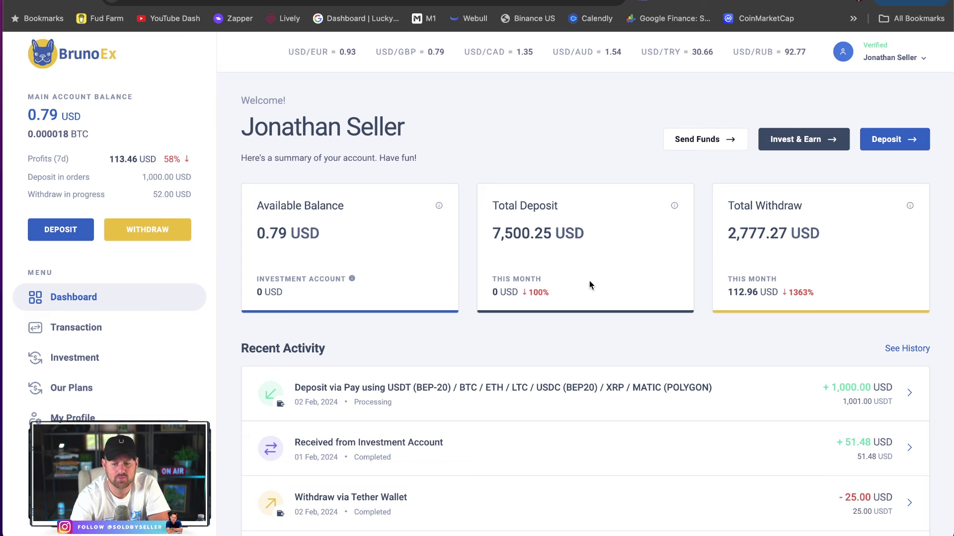
scroll(620, 410, "down", 5)
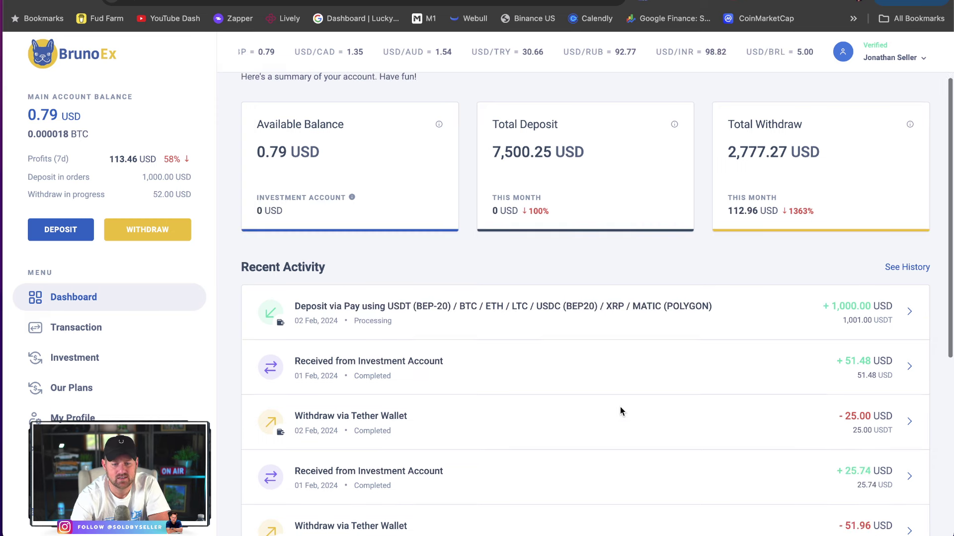
scroll(620, 407, "up", 5)
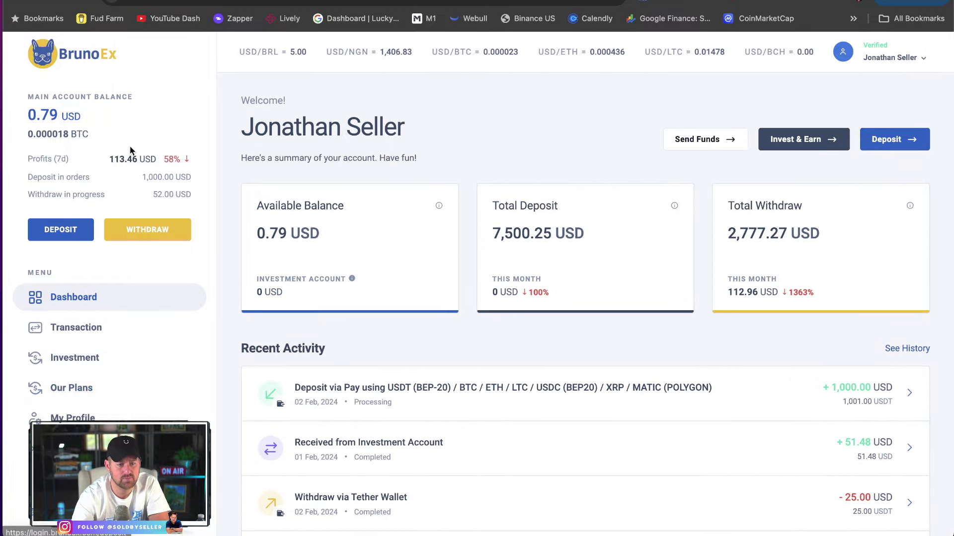
left_click(73, 391)
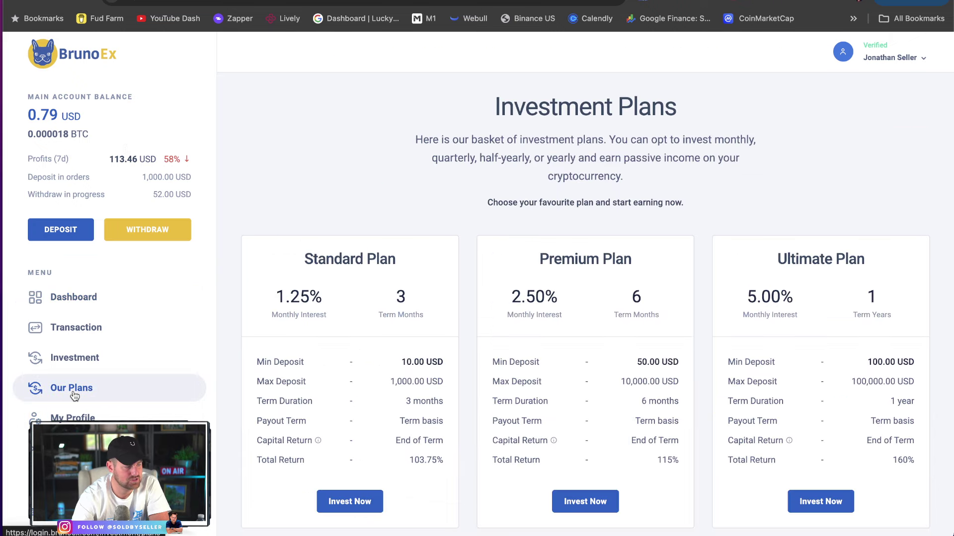
scroll(805, 338, "down", 7)
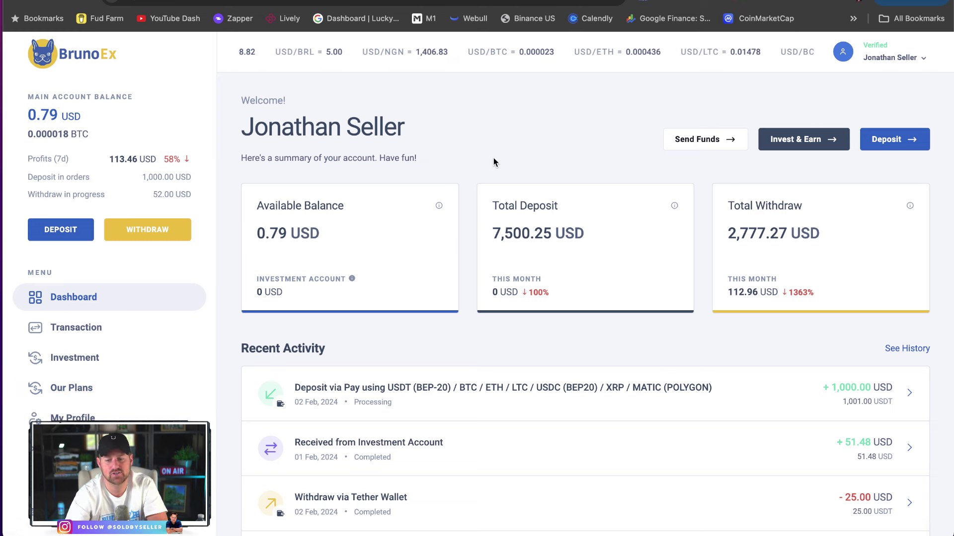
Step: Copy the Refer Us & Earn invite link and reload the dashboard to refresh recent activity
scroll(493, 162, "down", 8)
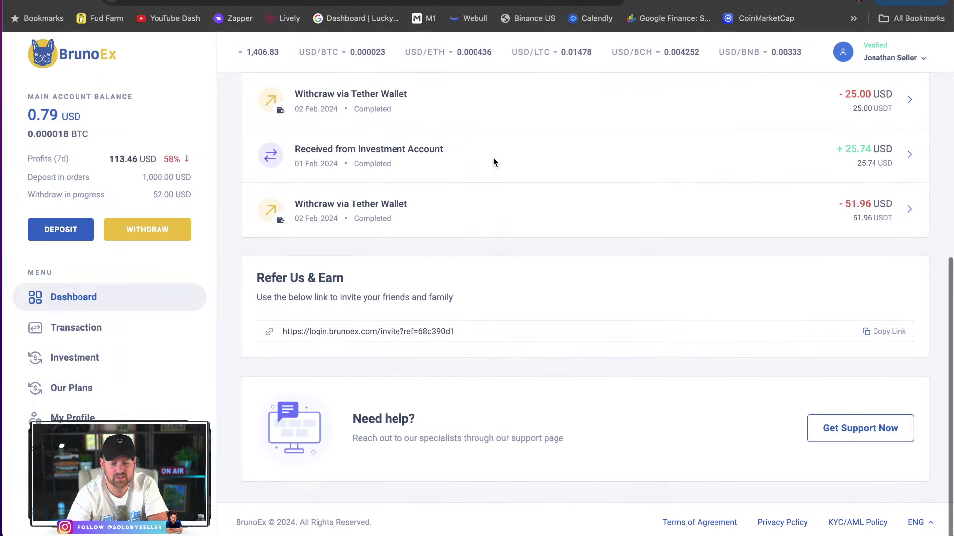
left_click(897, 333)
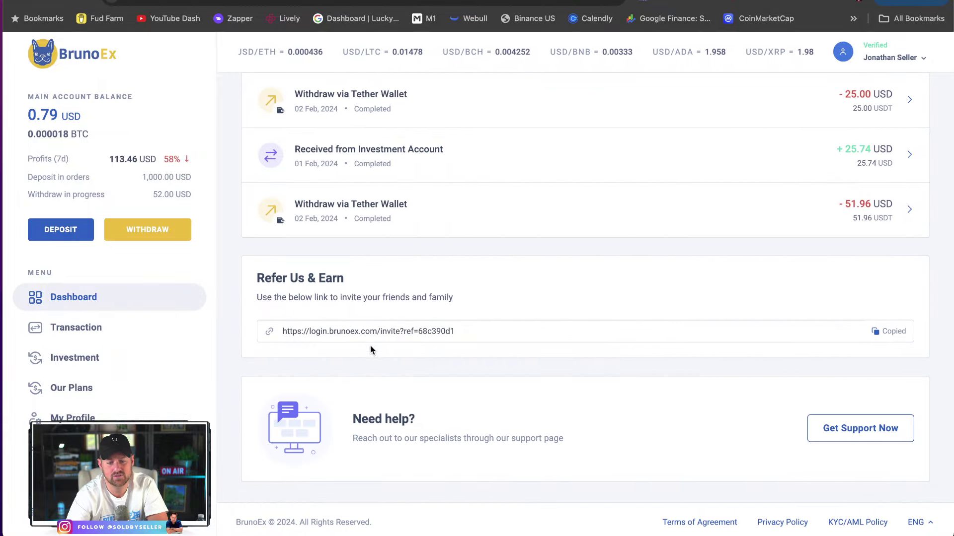
key("super+r")
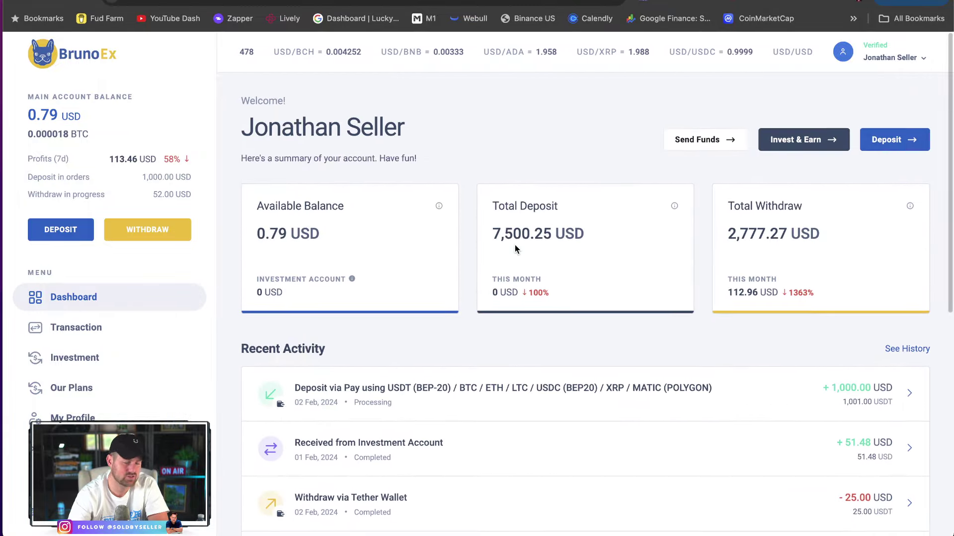